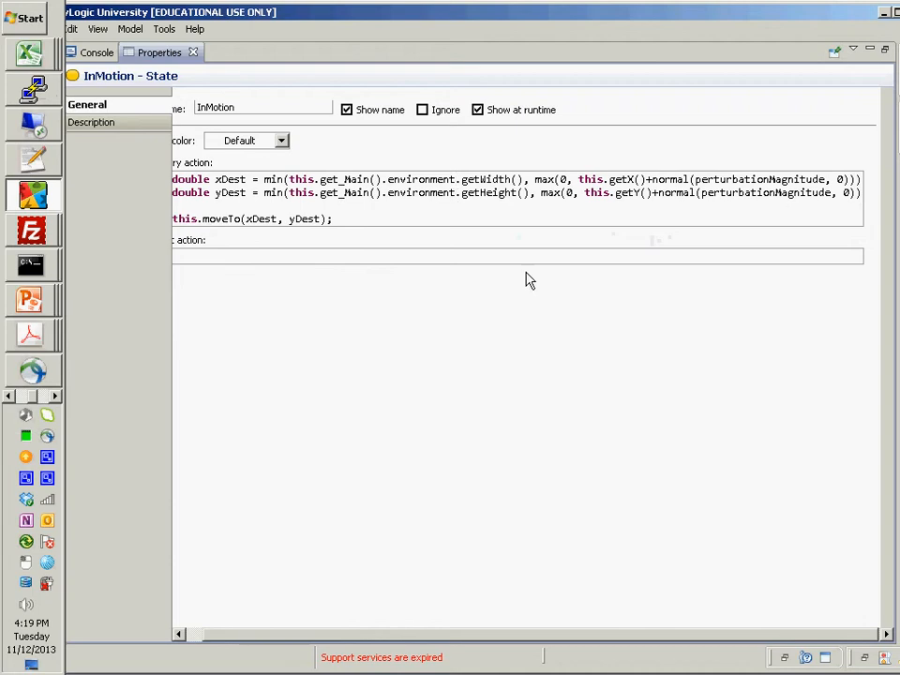
- Copy the min(...) expression assigned to xDest in the first line of the InMotion state's entry action
key(End)
key(shift+Home)
key(ctrl+shift+Right)
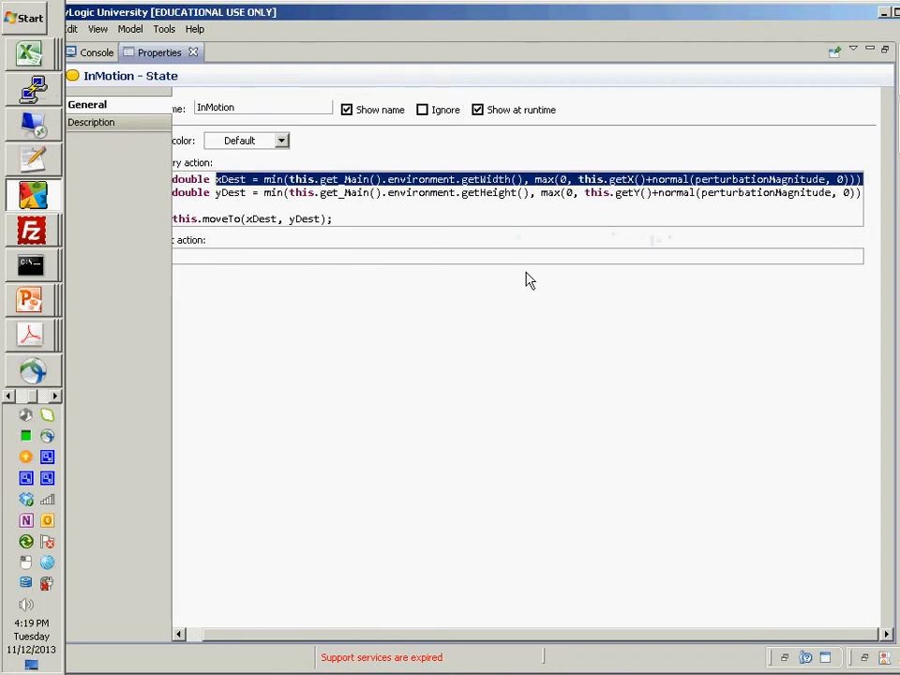
key(ctrl+shift+Right)
key(ctrl+shift+Right)
key(Left)
key(Home)
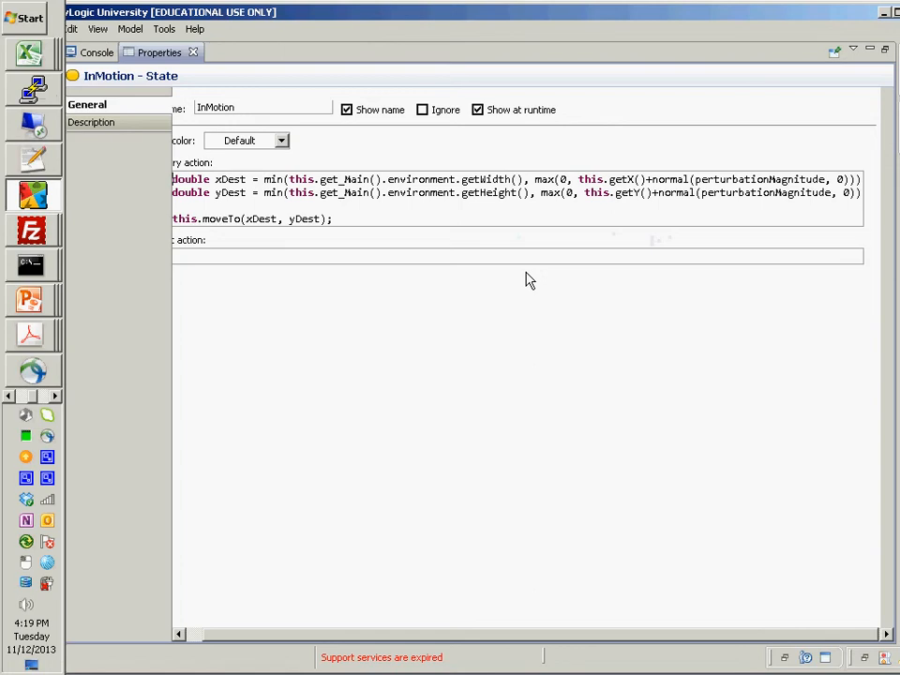
- Restore the maximized Properties view to its normal size and return to the Person statechart diagram
double_click(165, 56)
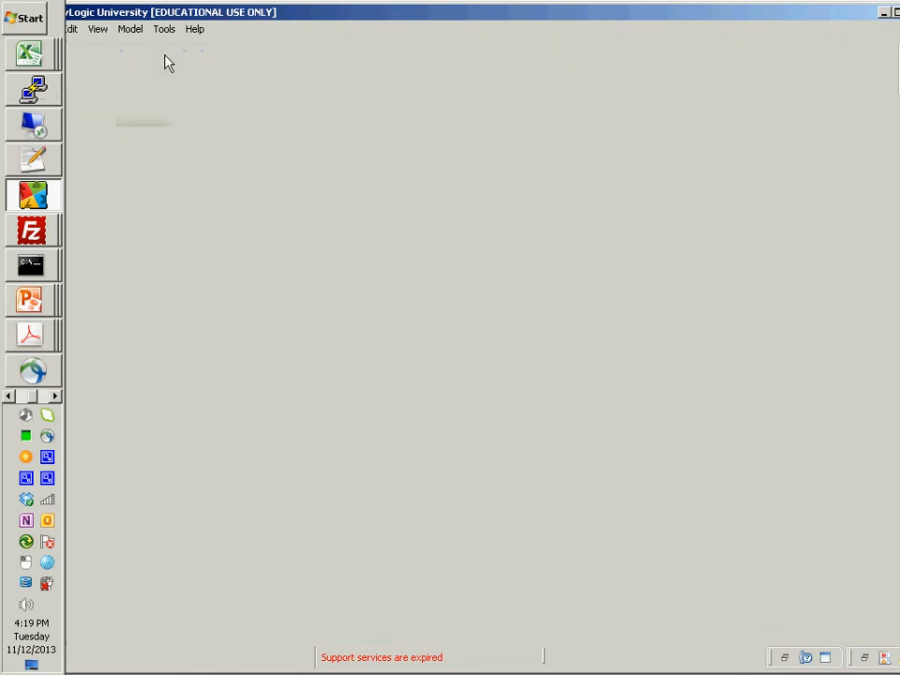
key(alt+Tab)
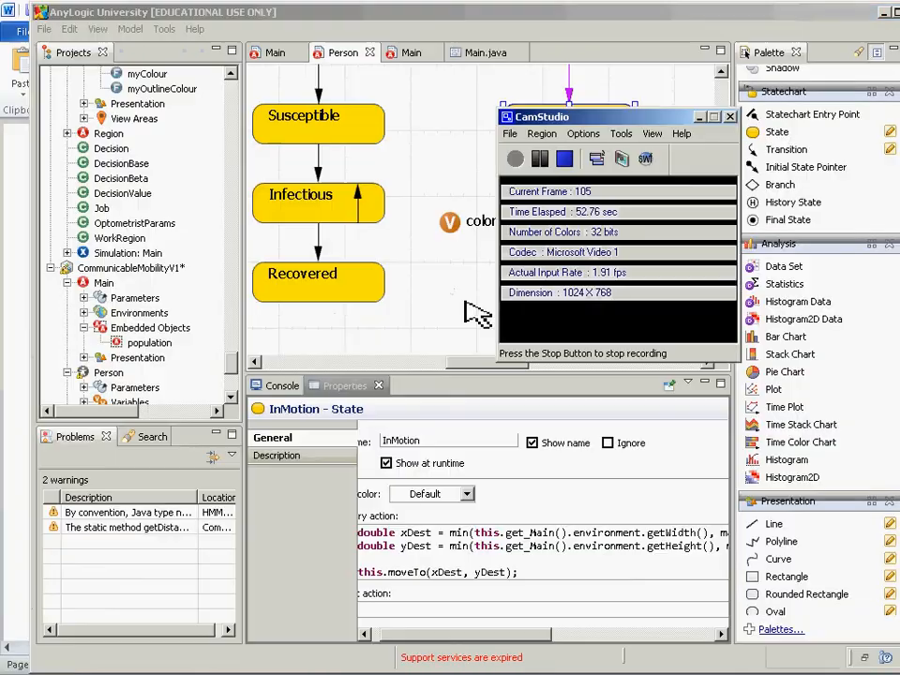
click(457, 309)
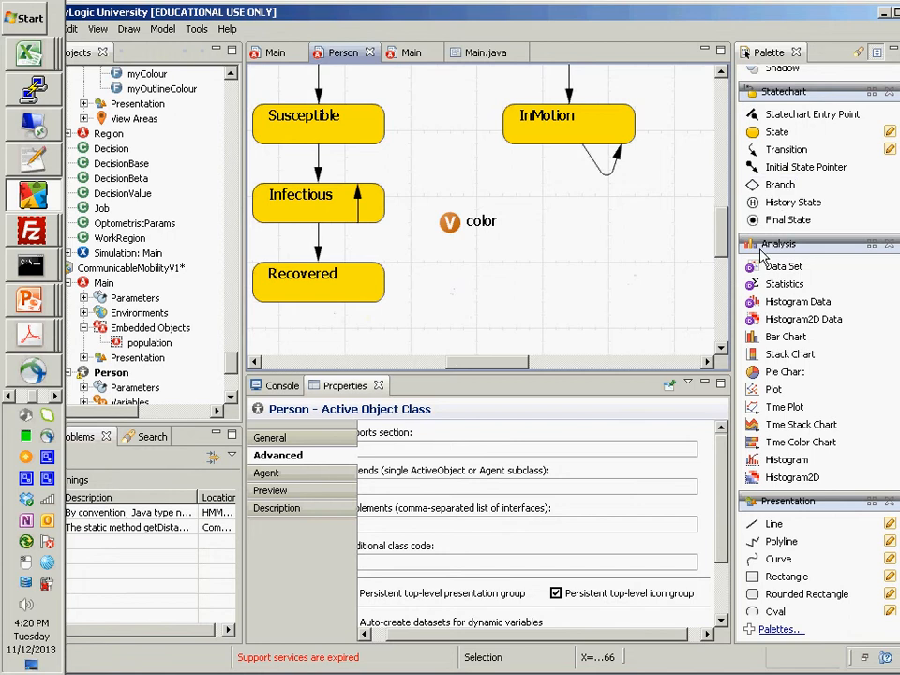
- Add a function named clipToLimits to the Person diagram below the InMotion state
scroll(755, 227, up, 5)
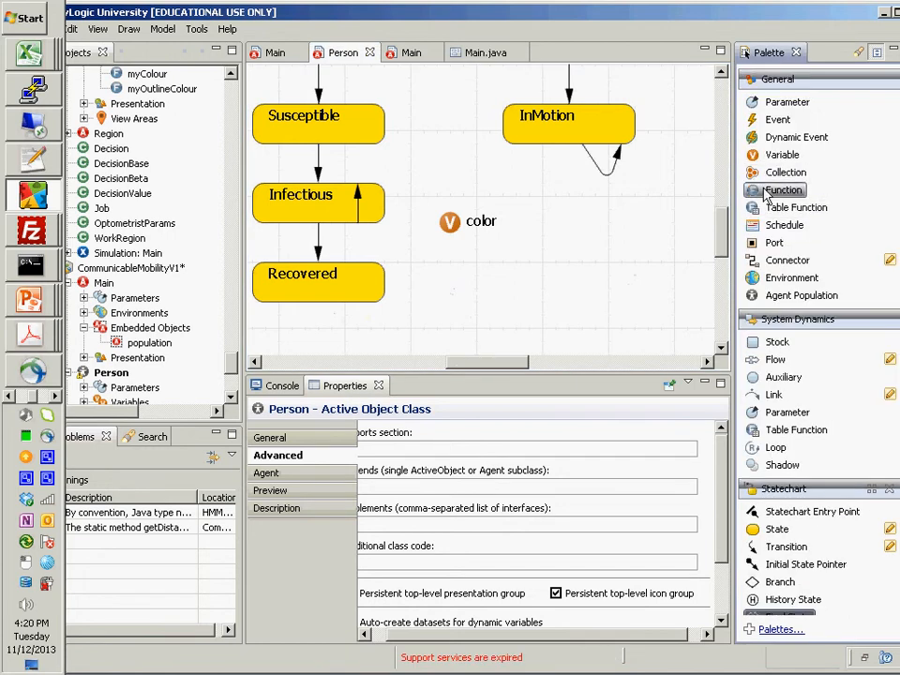
drag(779, 191, 529, 237)
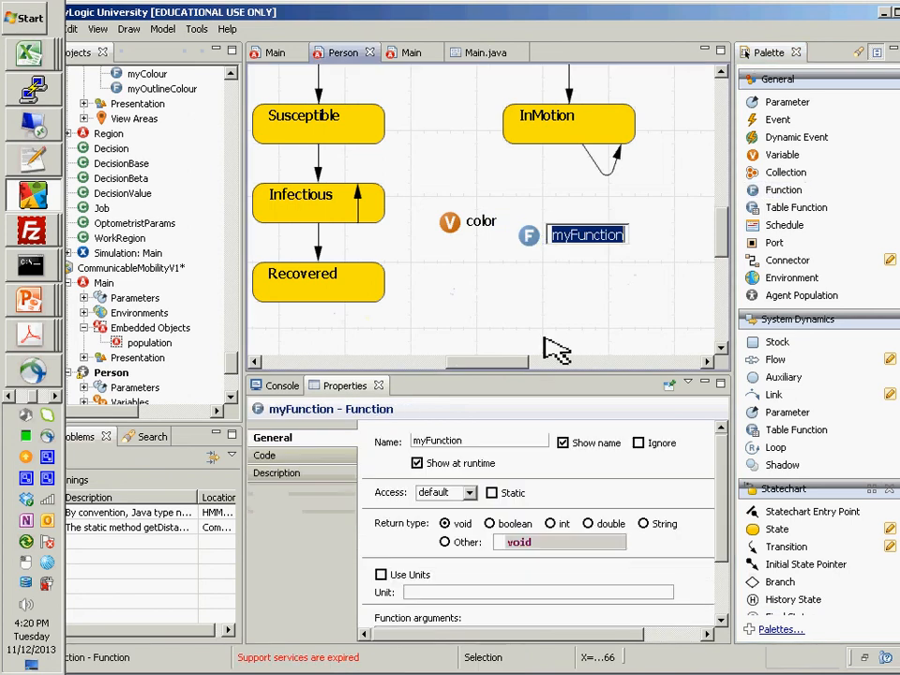
text(clip)
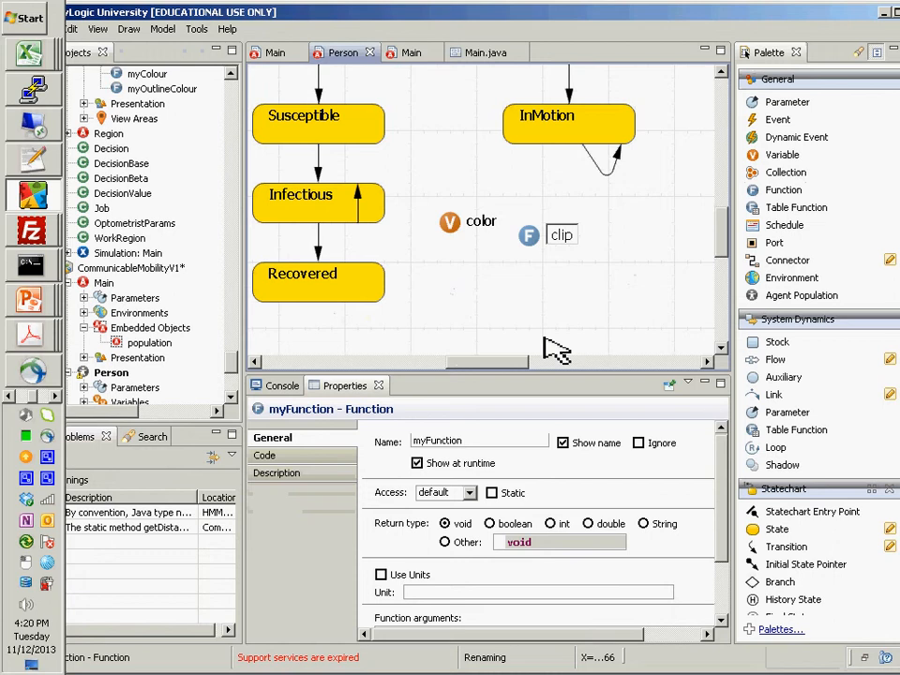
text(ToLimits)
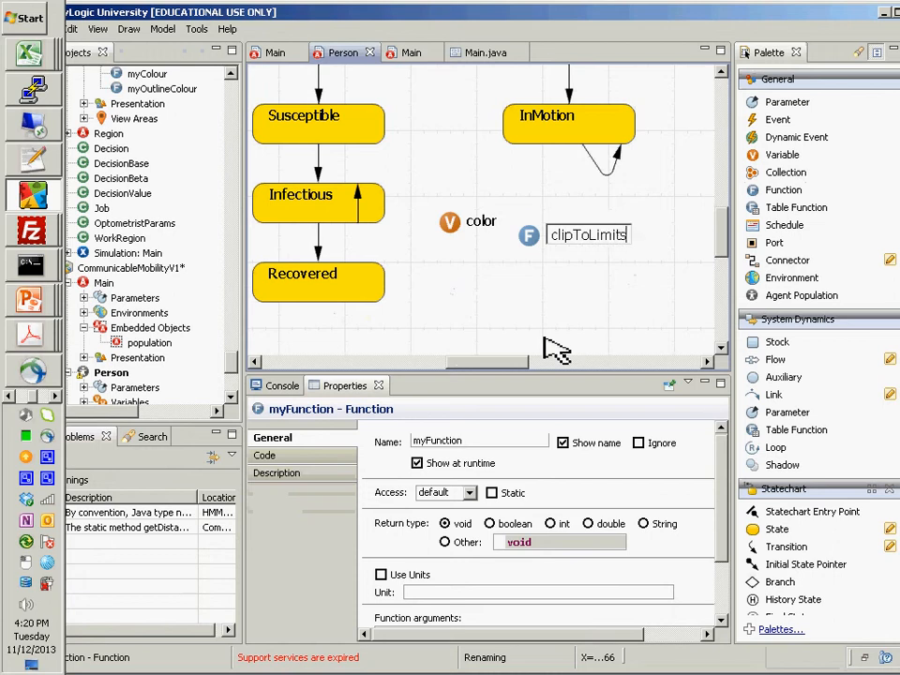
key(Return)
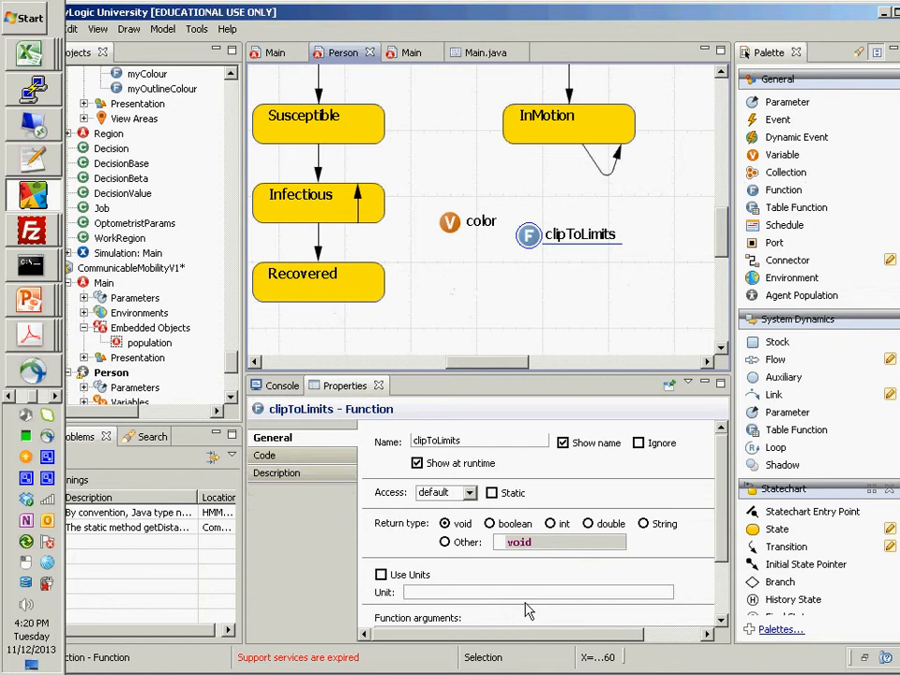
- Set the return type of clipToLimits to double and add an argument valueToClip of type double
click(588, 523)
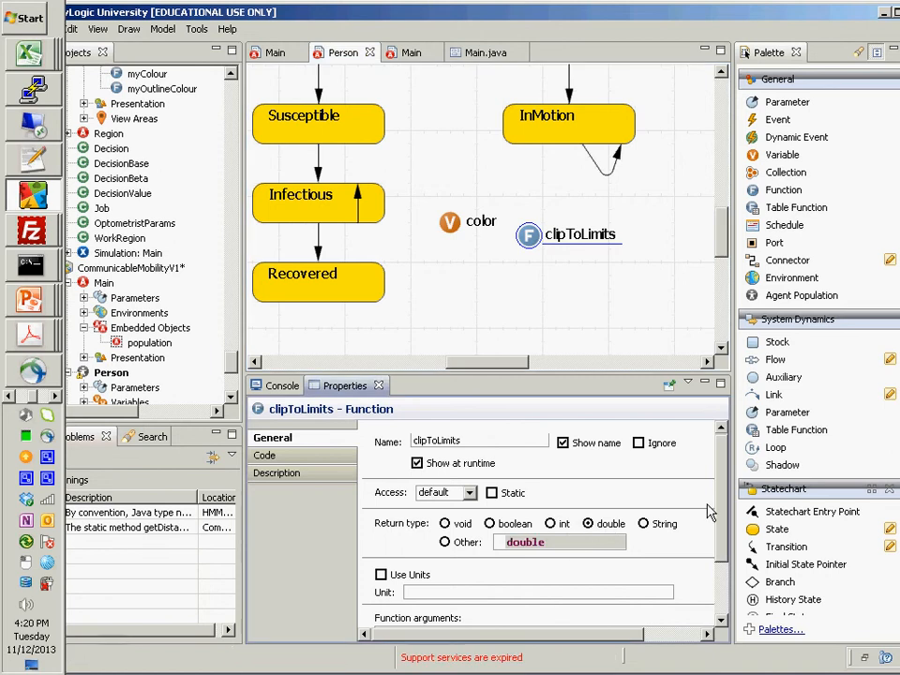
scroll(657, 563, down, 3)
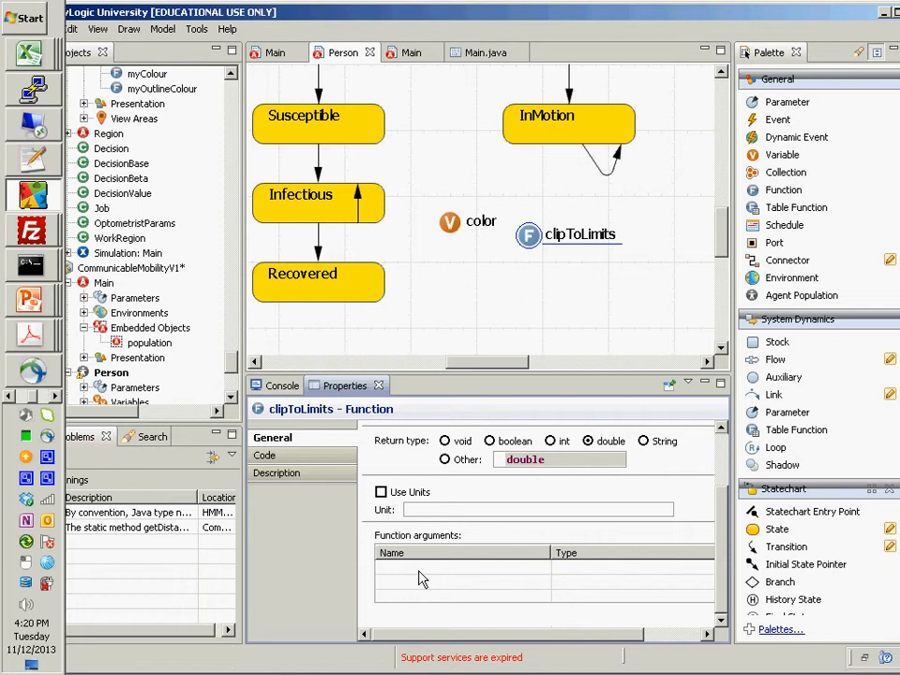
click(422, 579)
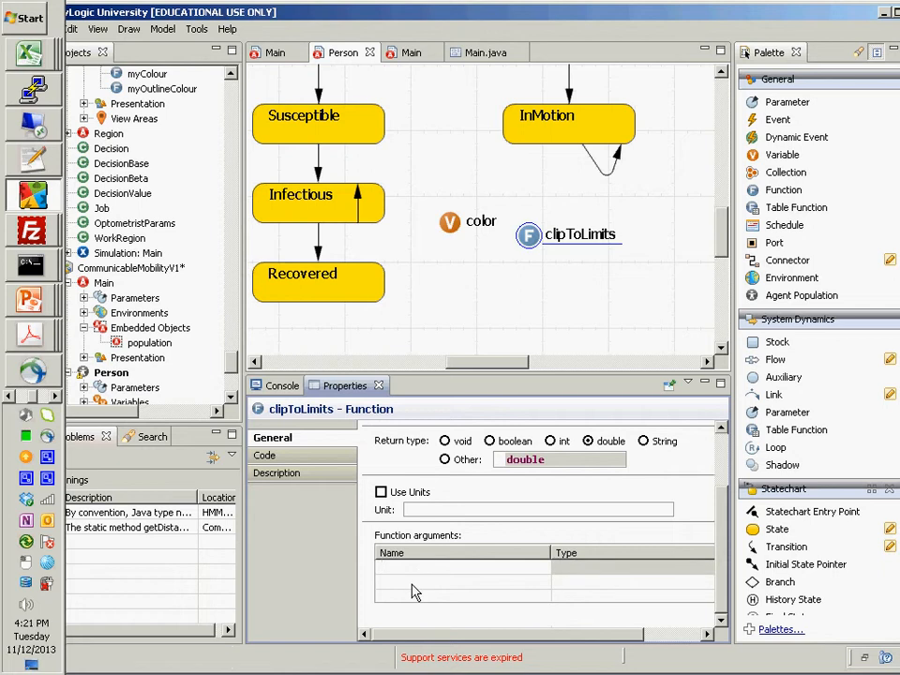
text(valueToClip)
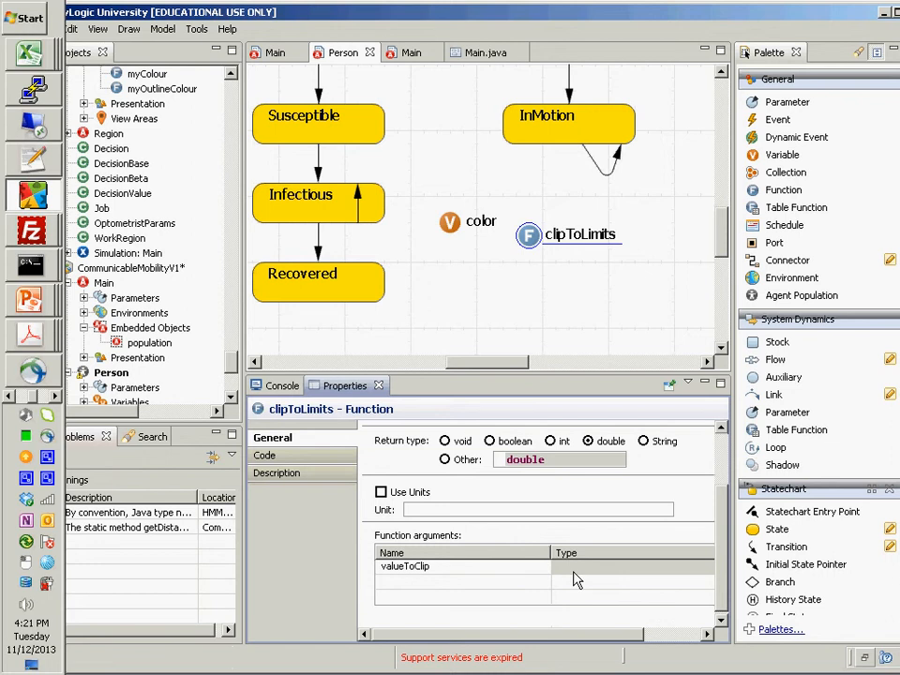
click(603, 566)
text(double)
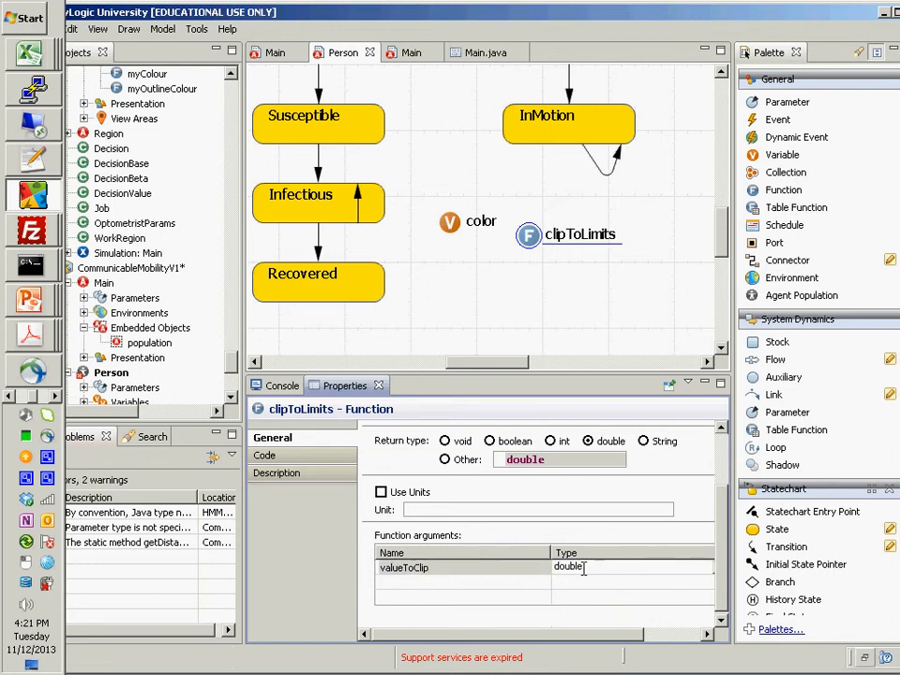
- Add a second function argument named minimumLegal with type double
click(469, 598)
click(464, 583)
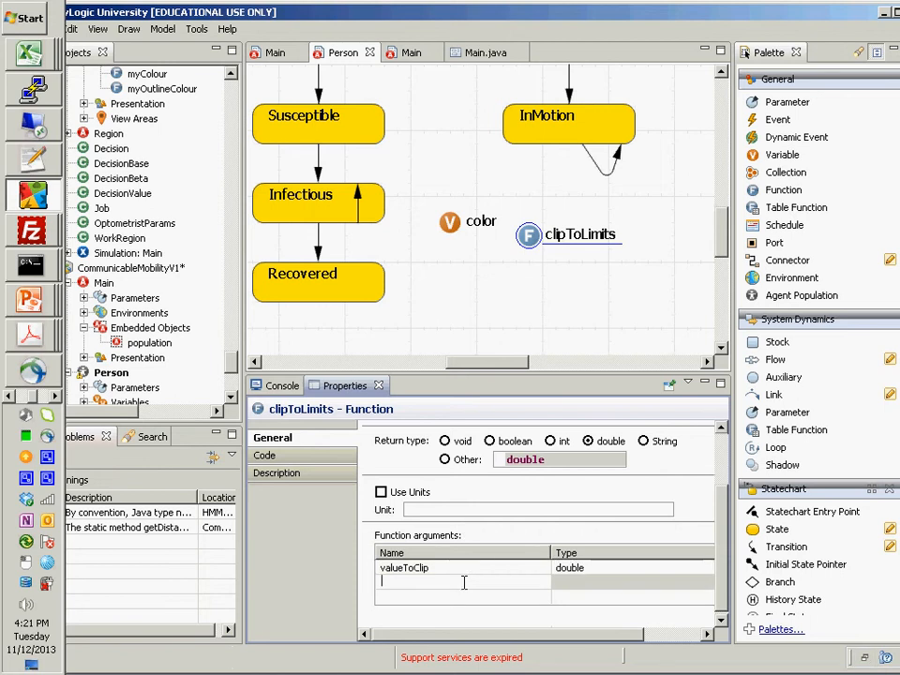
text(minimumLegal)
click(598, 584)
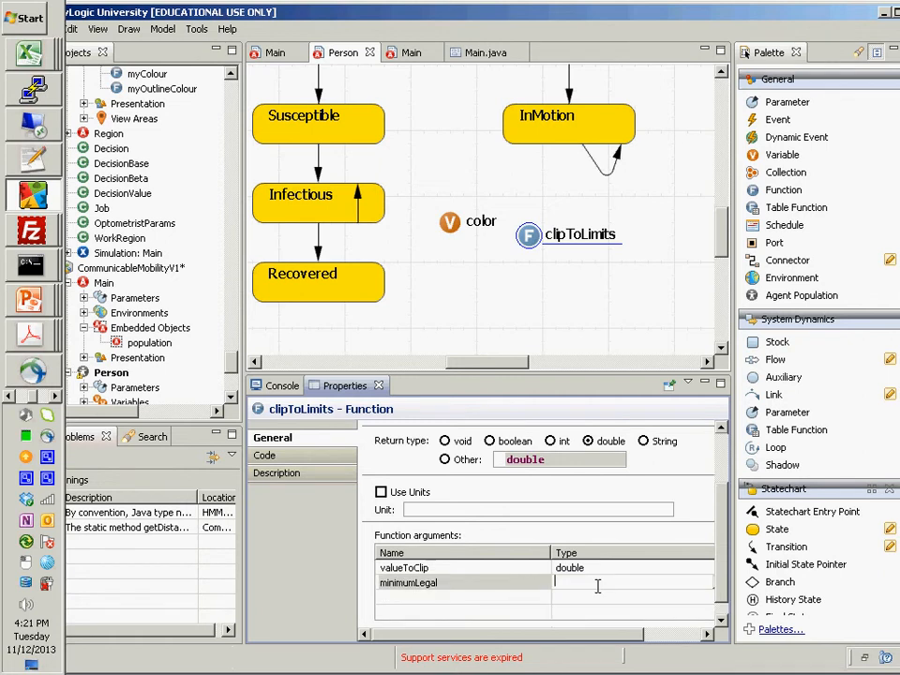
text(diyble)
key(BackSpace)
key(BackSpace)
key(BackSpace)
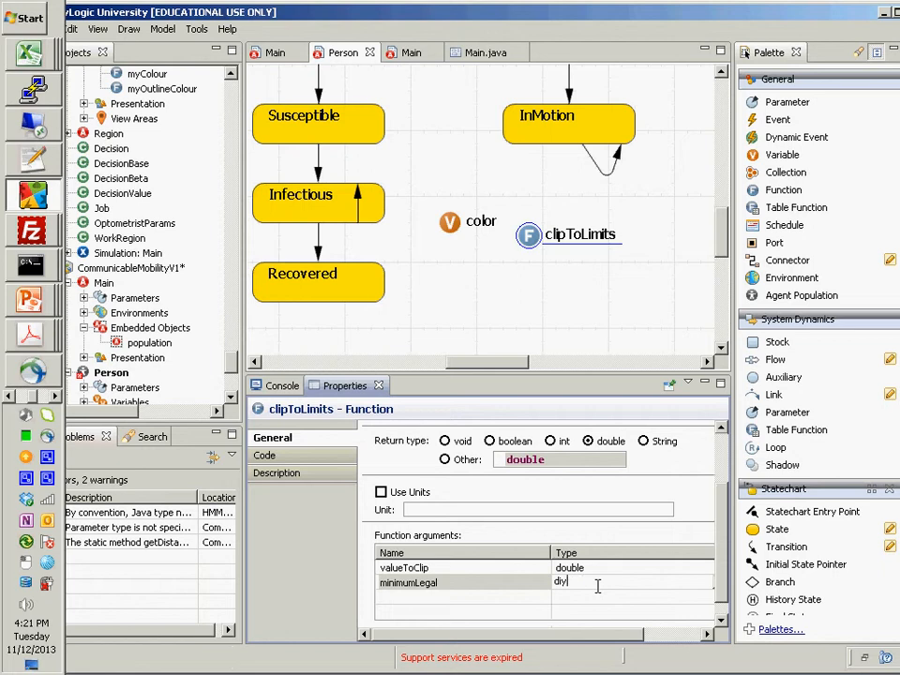
key(BackSpace)
key(BackSpace)
key(BackSpace)
text(double)
- Add a third function argument named maximumLegal with type double
click(396, 603)
text(maxim)
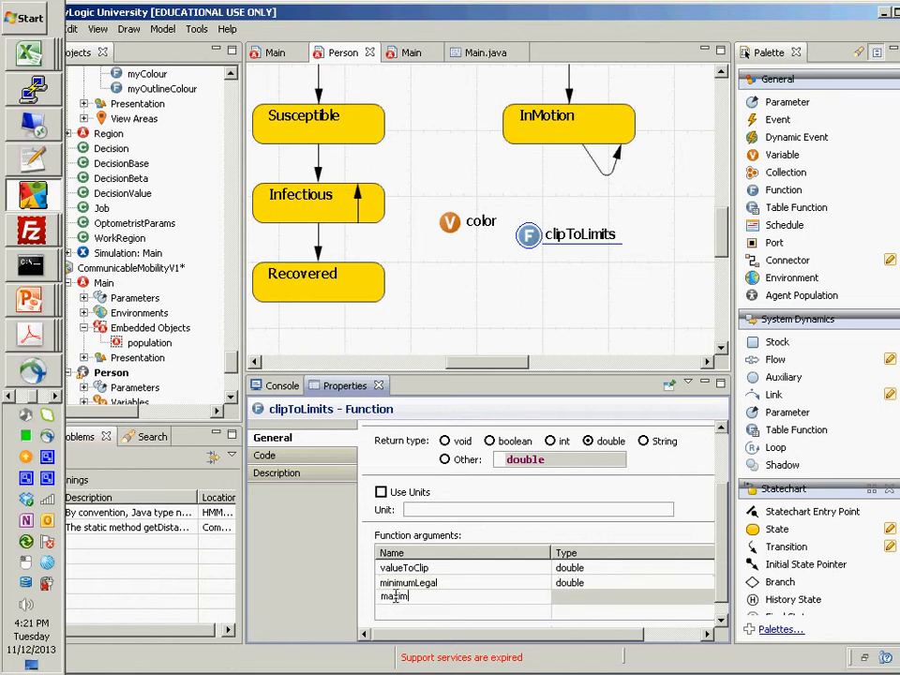
text(umLegal)
key(Tab)
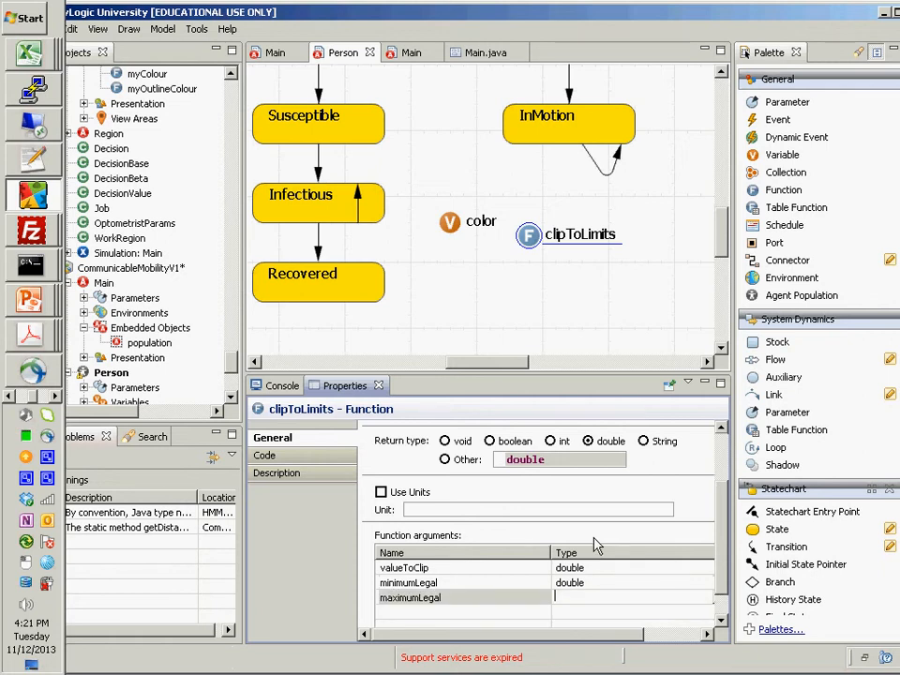
text(double)
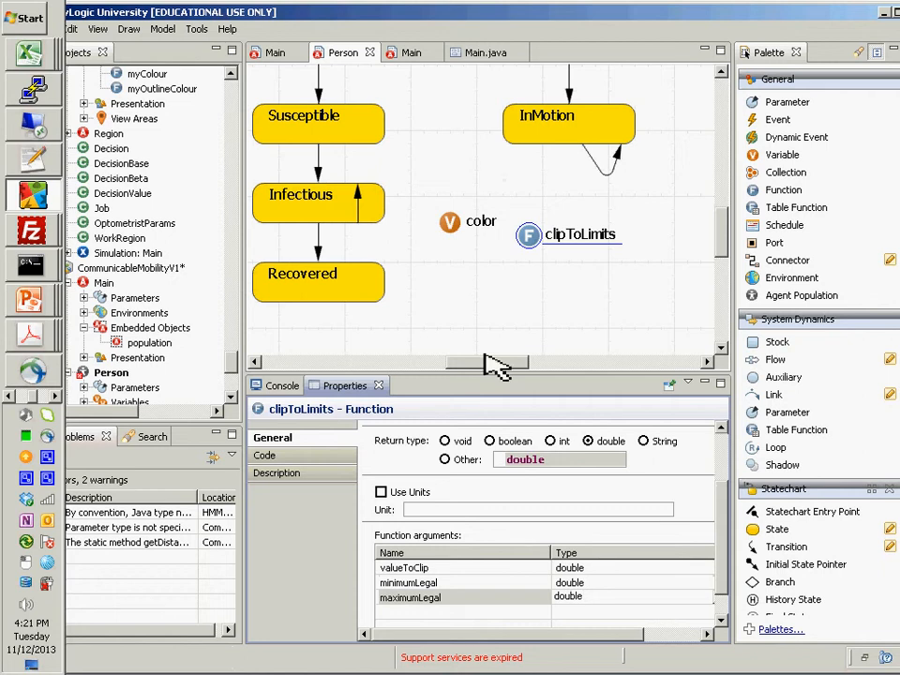
click(723, 457)
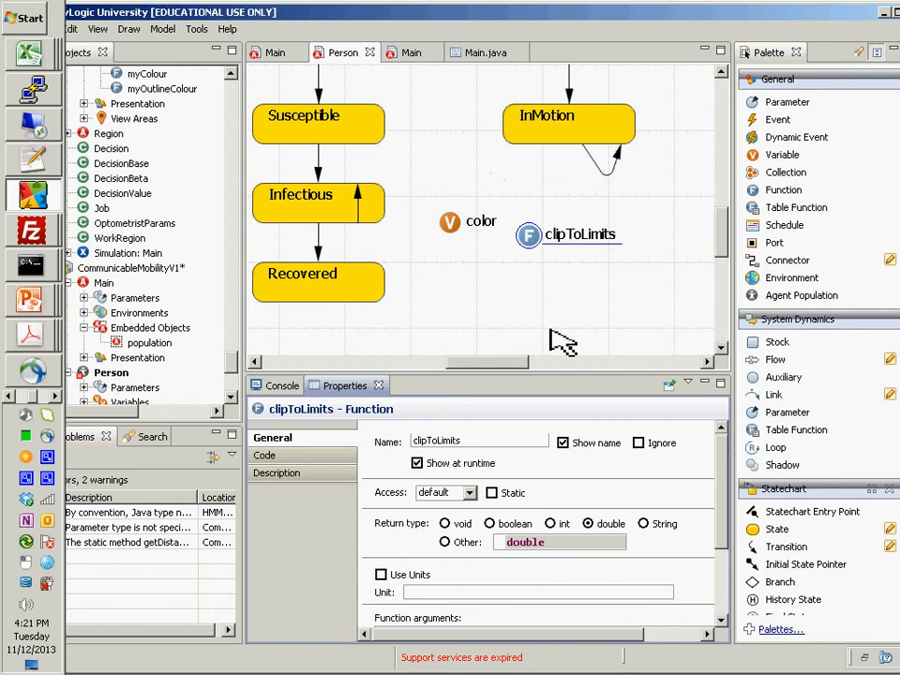
- In the body code of clipToLimits, replace the returned 0 with the copied min(...) expression
click(529, 234)
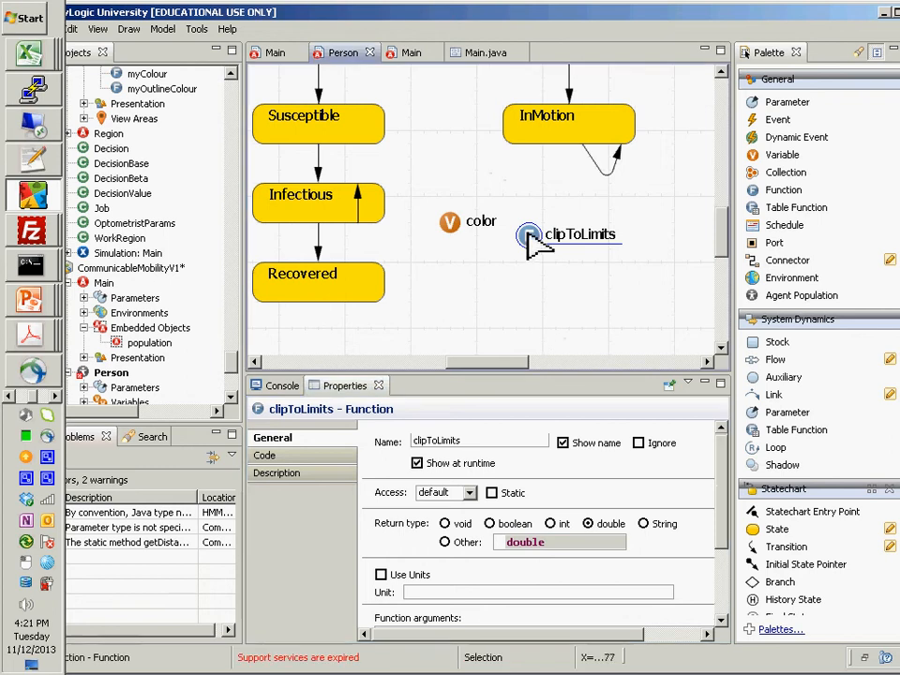
click(320, 457)
click(446, 466)
key(Home)
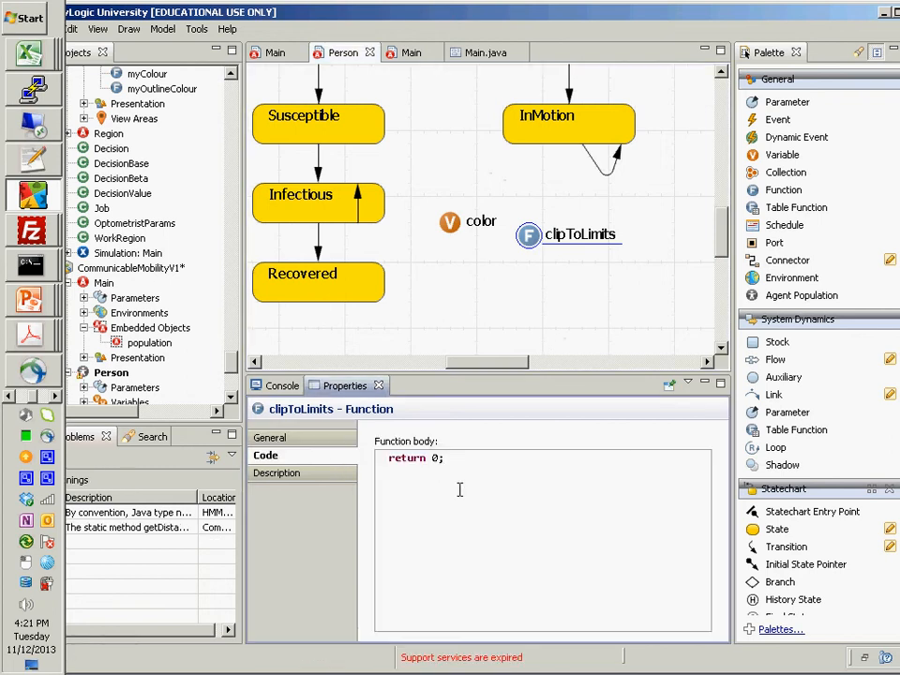
key(ctrl+Right)
key(shift+Right)
key(ctrl+v)
key(Home)
key(ctrl+Right)
key(ctrl+Right)
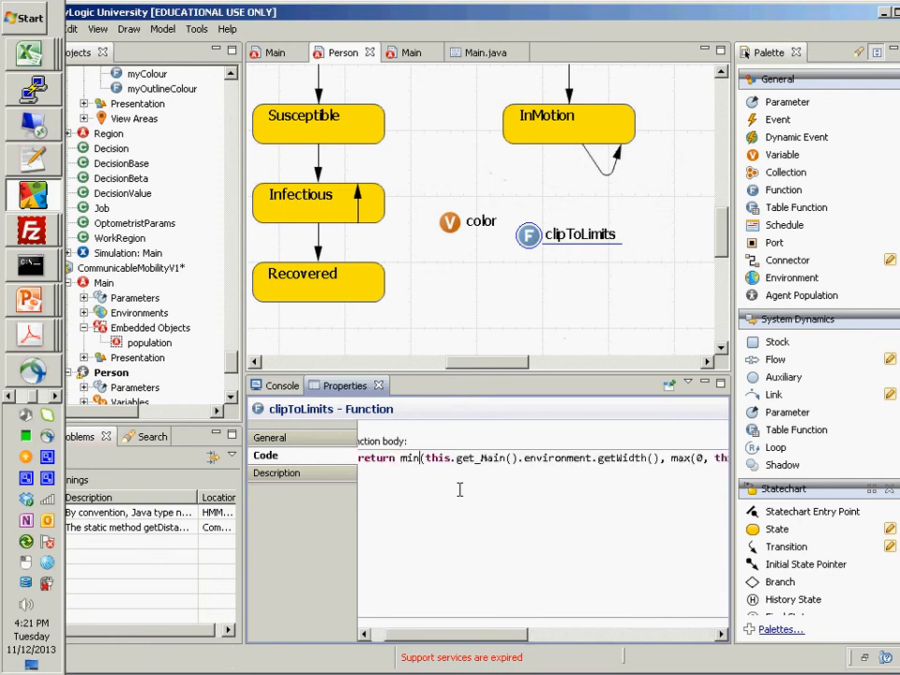
- Cut the environment width expression this.get_Main().environment.getWidth() out of the first argument of min
key(ctrl+Left)
key(ctrl+Right)
key(ctrl+Right)
key(ctrl+shift+Right)
key(ctrl+shift+Right)
key(ctrl+shift+Right)
key(ctrl+shift+Right)
key(ctrl+shift+Right)
key(ctrl+shift+Right)
key(ctrl+shift+Right)
key(ctrl+shift+Right)
key(ctrl+shift+Right)
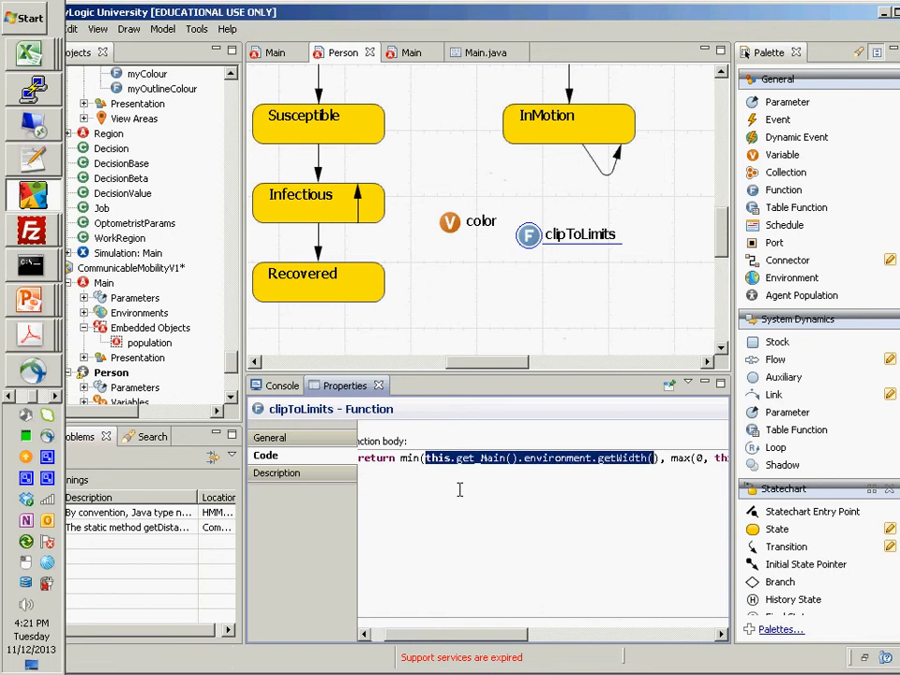
key(shift+Left)
key(ctrl+x)
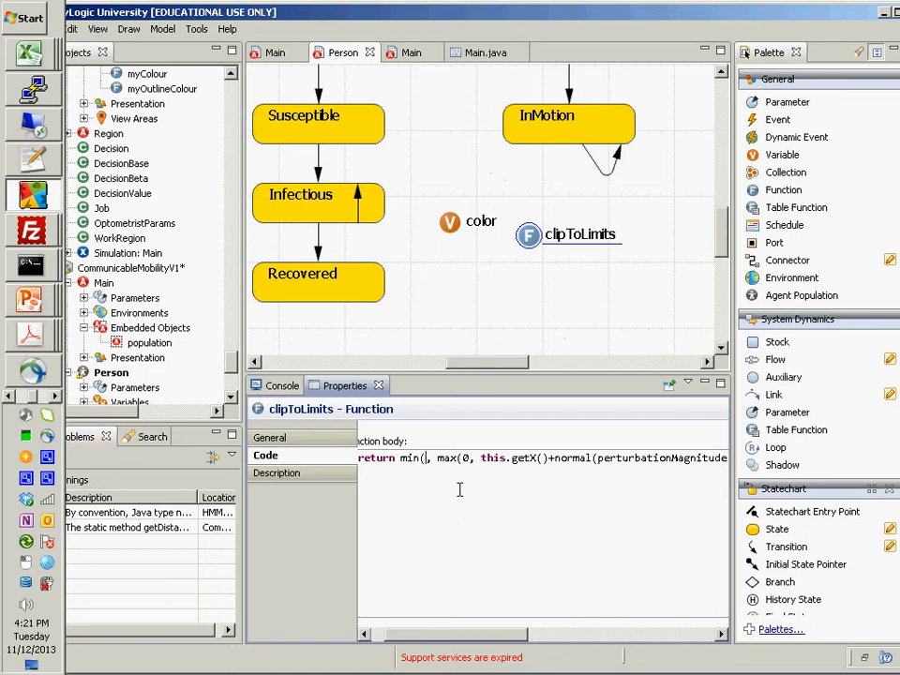
- Replace the 0 in the first argument of max with minimumLegal
key(Right)
key(Right)
key(Right)
key(Right)
key(Right)
key(Right)
key(shift+Right)
text(min)
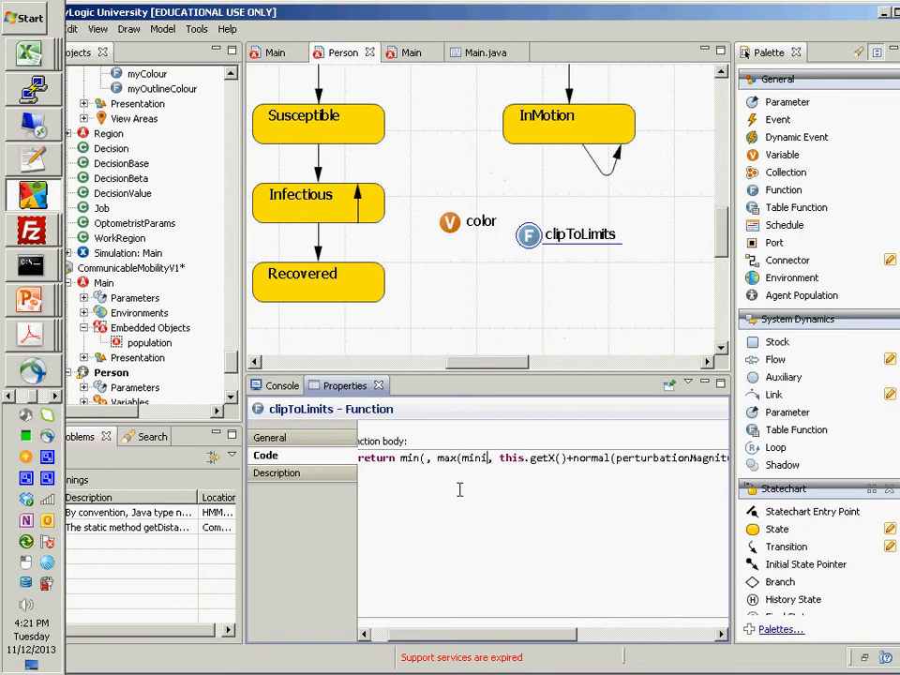
key(ctrl+space)
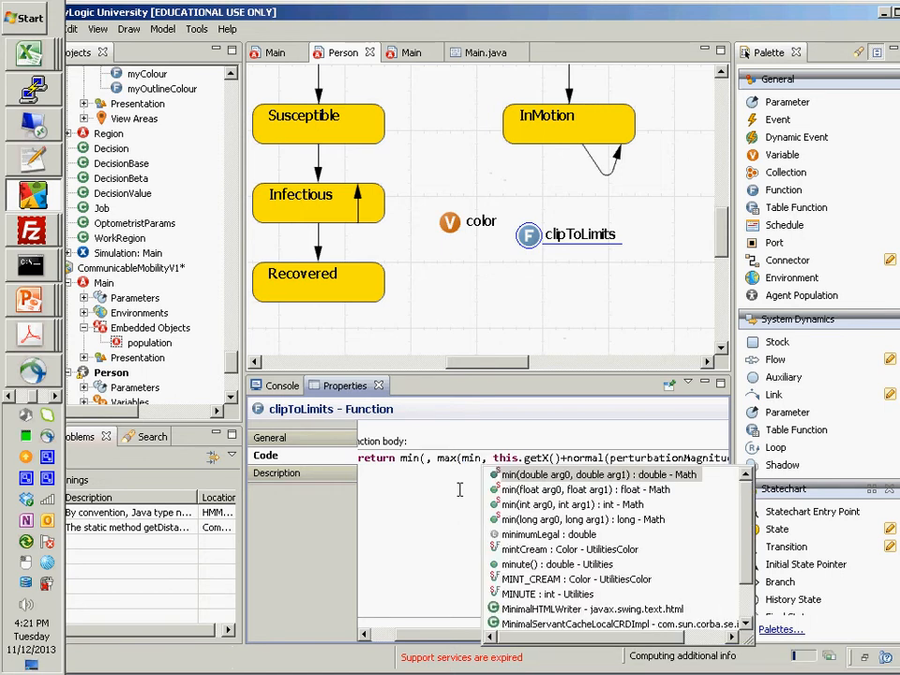
key(Down)
key(Down)
key(Down)
key(Down)
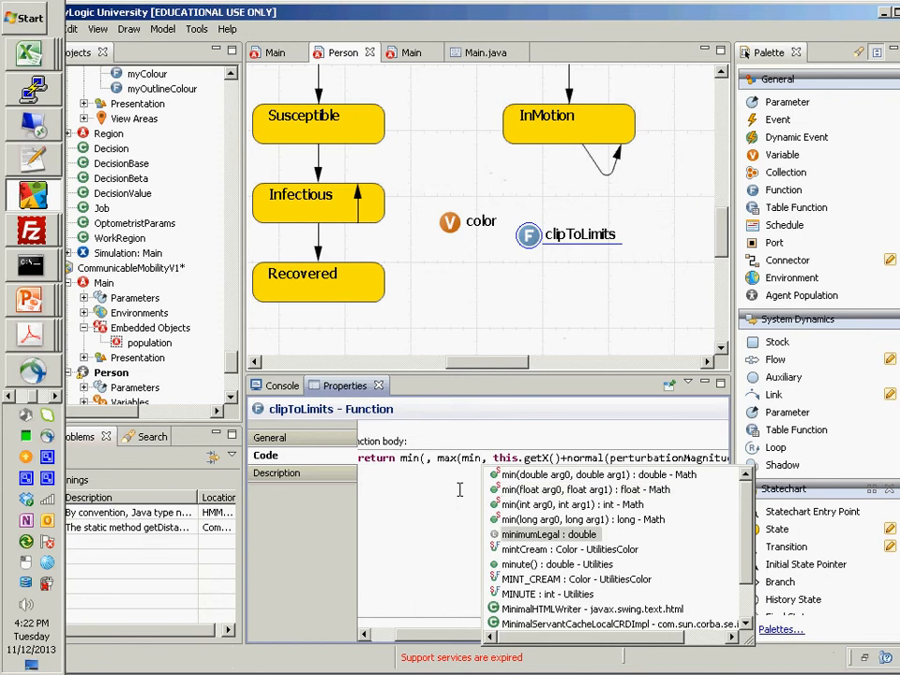
key(Return)
- Copy minimumLegal into the empty first argument of min and change it to maximumLegal
key(ctrl+shift+Left)
key(Left)
key(ctrl+Left)
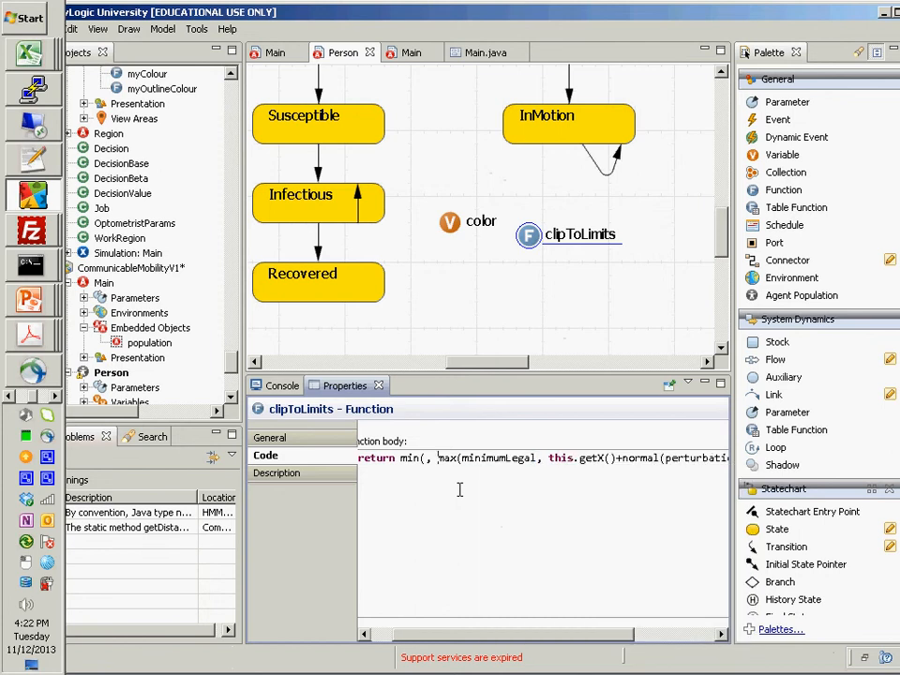
key(Left)
key(Left)
key(ctrl+v)
key(ctrl+Left)
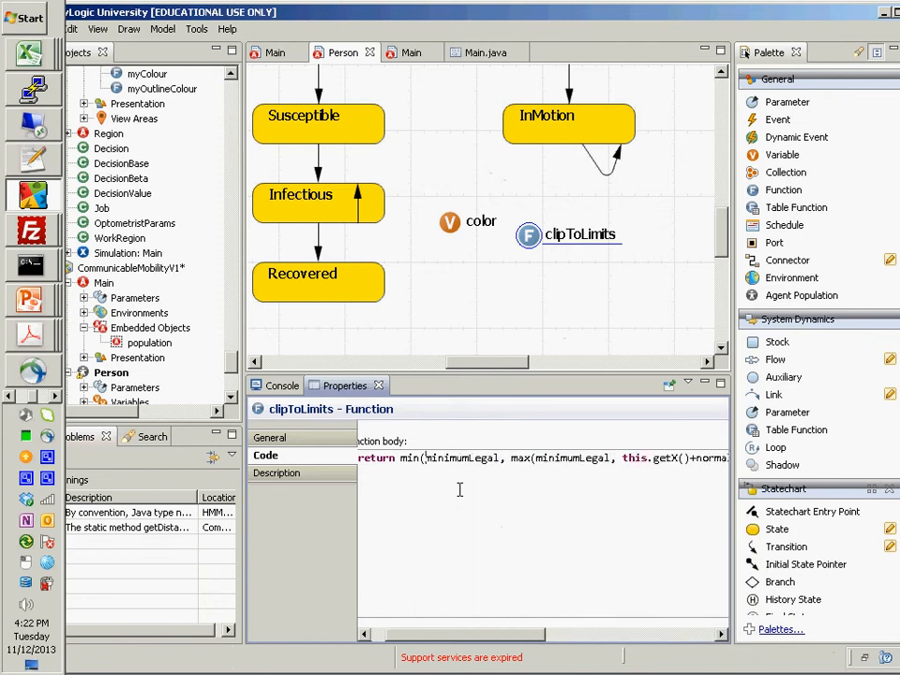
key(shift+Right)
key(shift+Right)
key(shift+Right)
key(shift+Right)
text(maxi)
- In the clipToLimits body, replace this.getX()+normal(perturbationMagnitude, 0) inside max with the valueToClip argument
key(ctrl+Right)
key(ctrl+Right)
key(ctrl+Right)
key(ctrl+Right)
key(ctrl+Right)
key(ctrl+Right)
key(ctrl+Right)
key(ctrl+Right)
key(ctrl+Left)
key(ctrl+Left)
key(ctrl+Left)
key(ctrl+shift+Right)
key(ctrl+shift+Right)
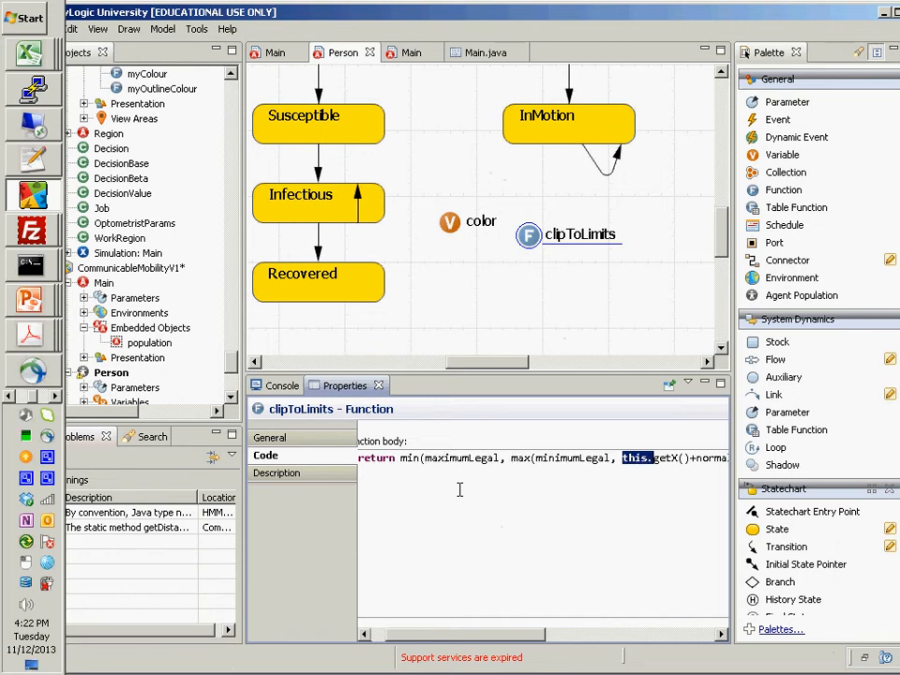
key(ctrl+shift+Right)
key(ctrl+shift+Right)
key(ctrl+shift+Right)
key(ctrl+shift+Right)
key(ctrl+shift+Right)
key(ctrl+shift+Right)
key(ctrl+shift+Right)
key(ctrl+shift+Right)
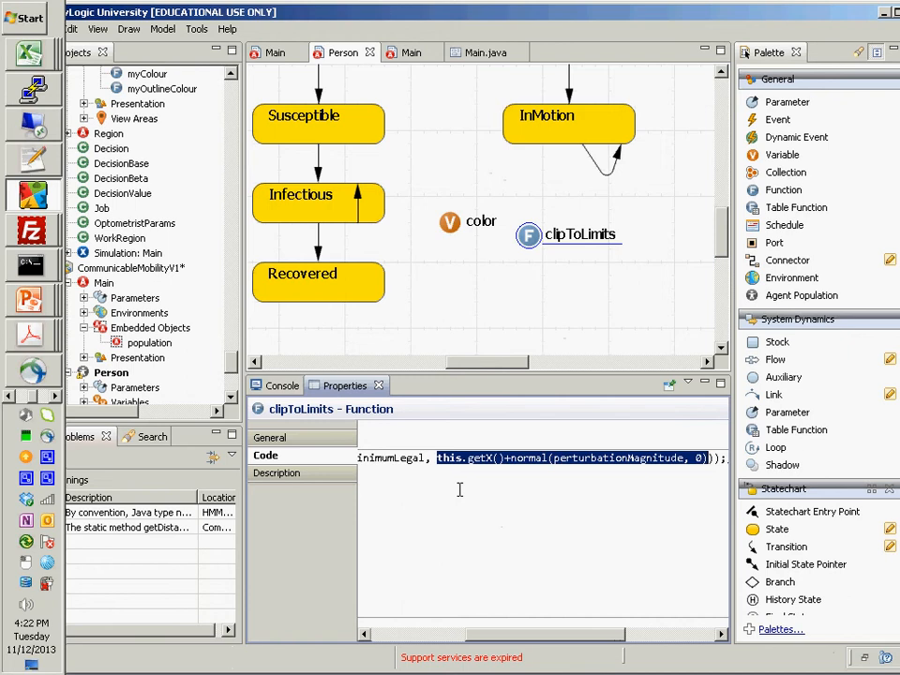
text(va));;)
key(ctrl+space)
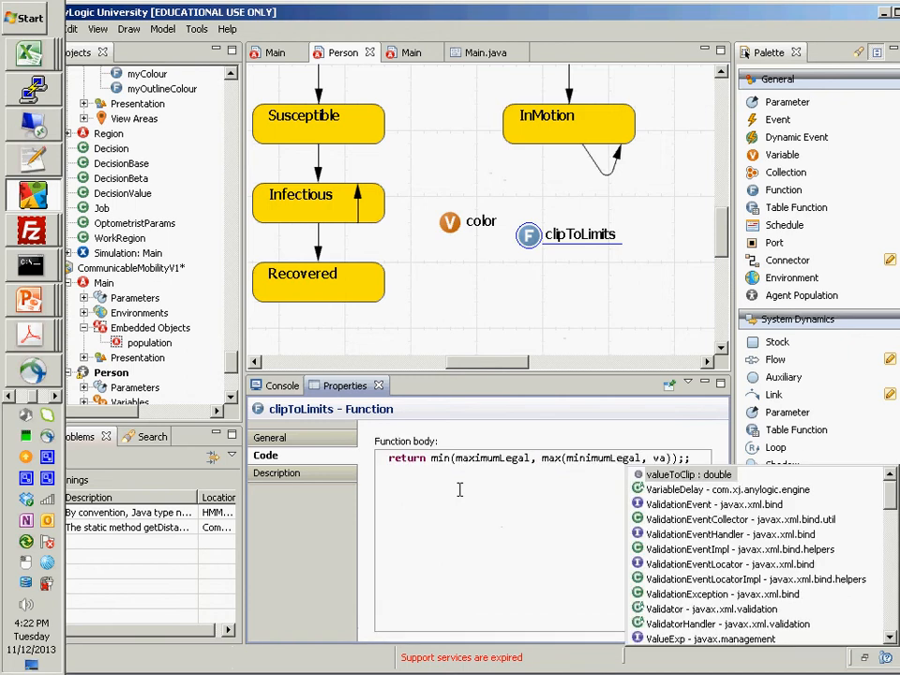
key(Return)
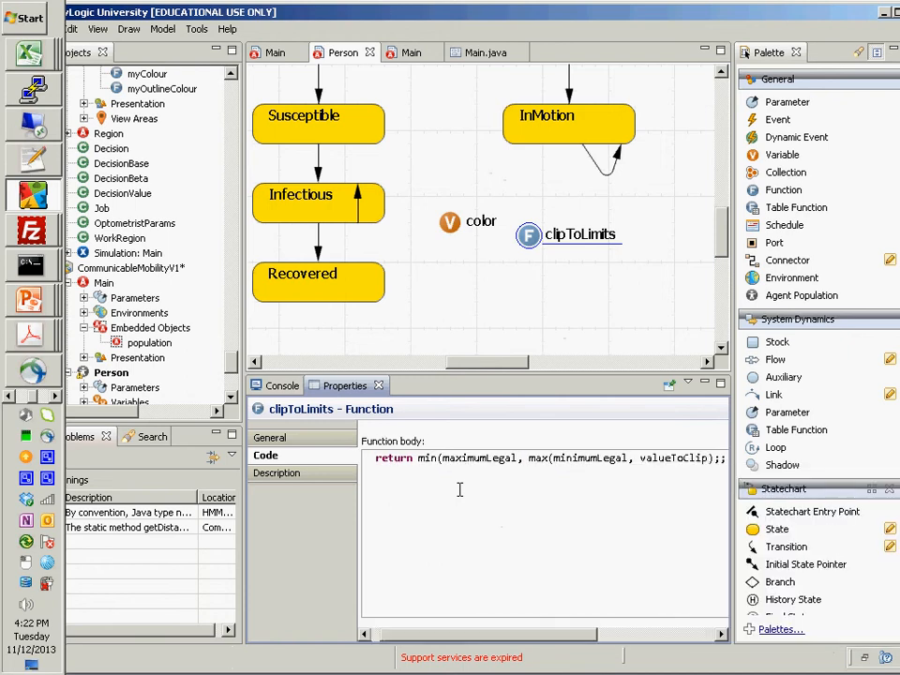
- Correct the end of the return statement to valueToClip)); and build the model
key(End)
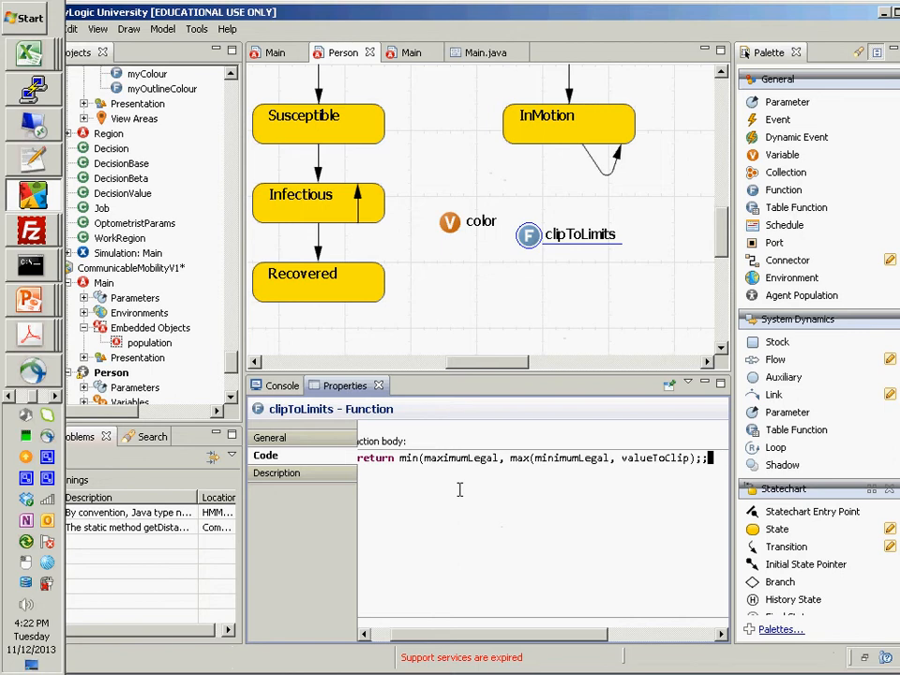
key(BackSpace)
key(BackSpace)
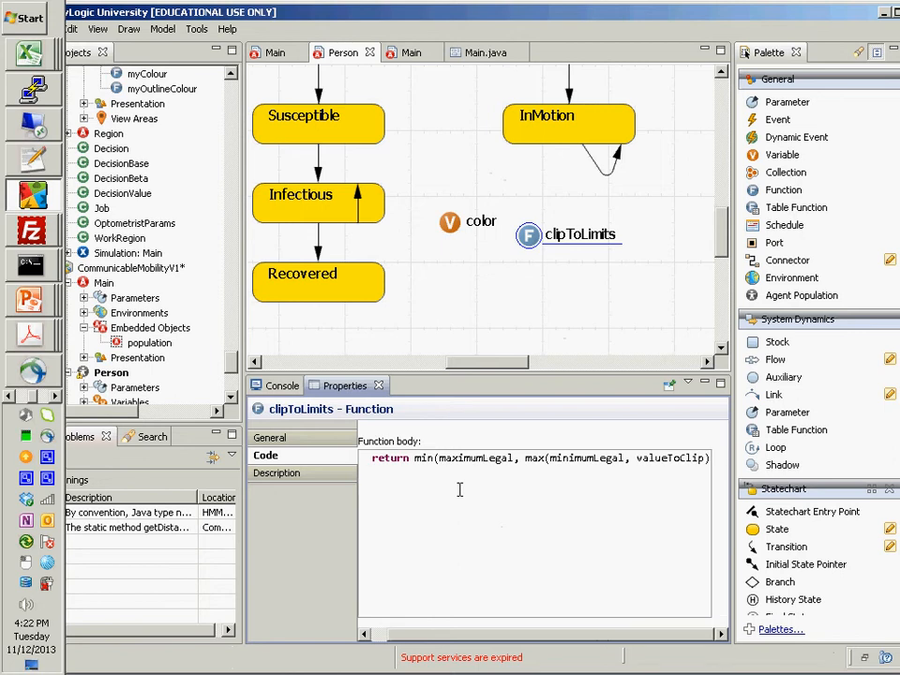
text(;;)
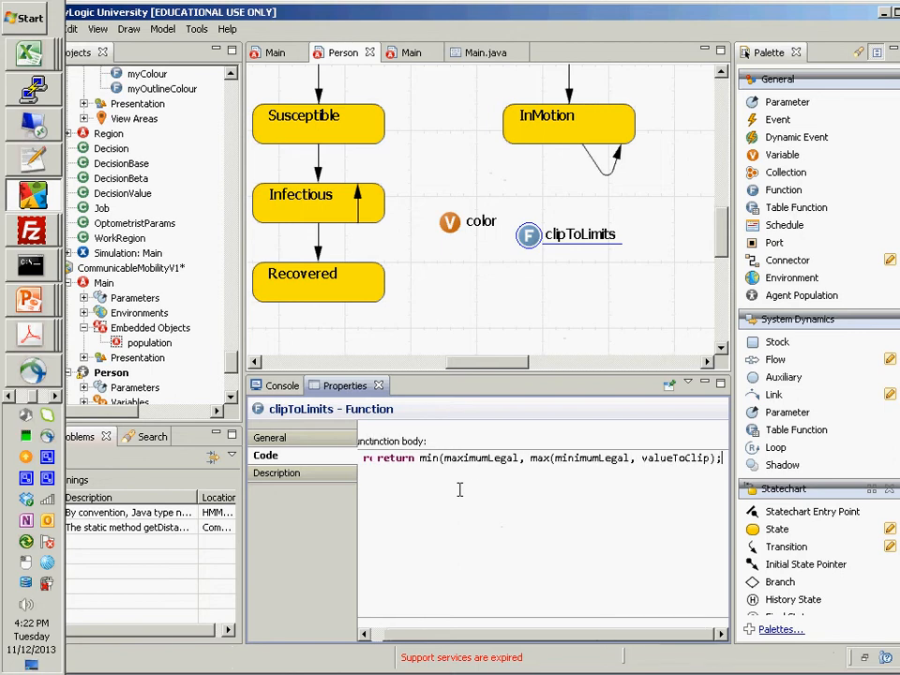
key(Home)
key(Right)
key(Right)
key(Right)
key(Right)
key(Right)
key(Right)
key(Right)
key(Right)
key(Right)
key(Right)
key(Right)
key(Right)
key(Right)
key(Right)
key(Right)
key(Right)
key(Right)
key(Right)
key(Right)
key(Right)
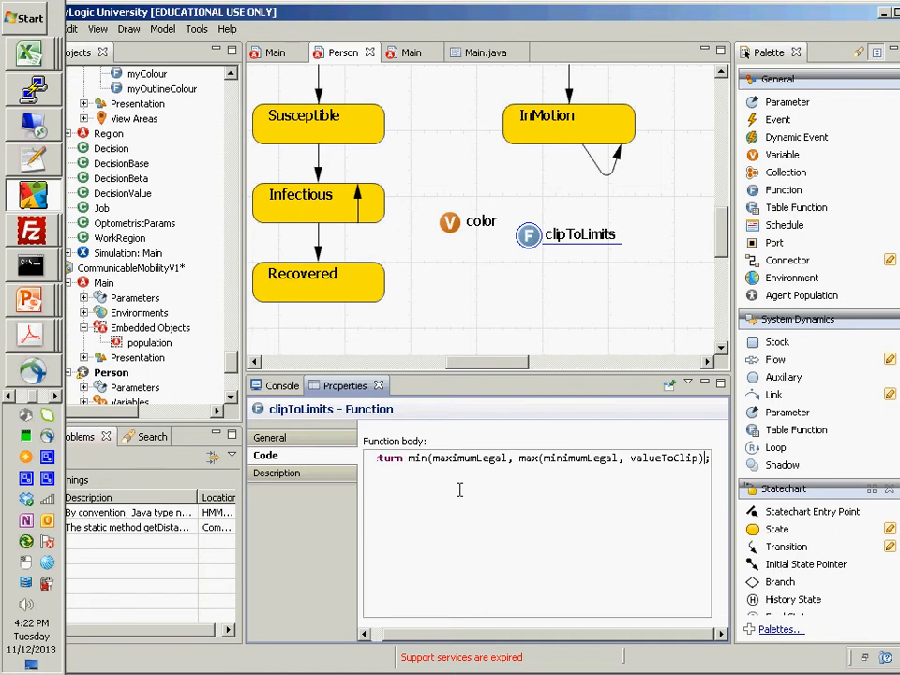
text())
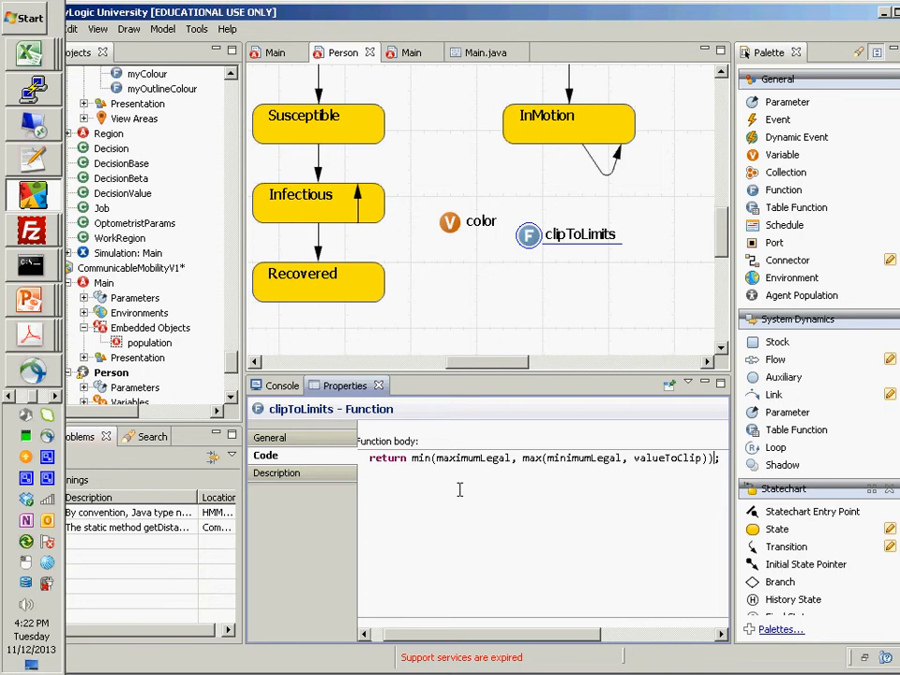
click(155, 29)
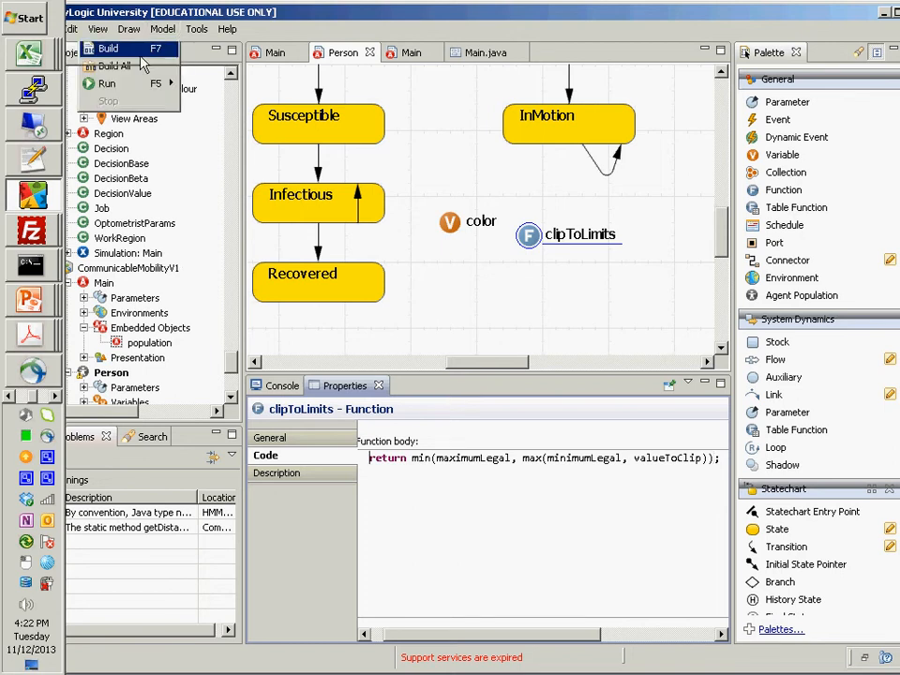
click(140, 52)
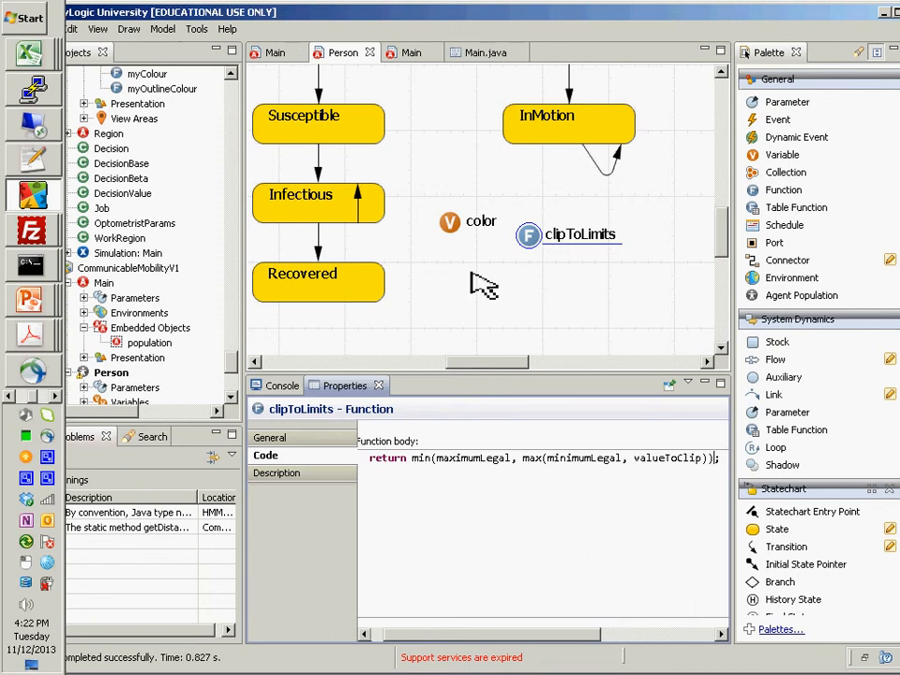
- Make the clipToLimits function static in its general properties
click(599, 139)
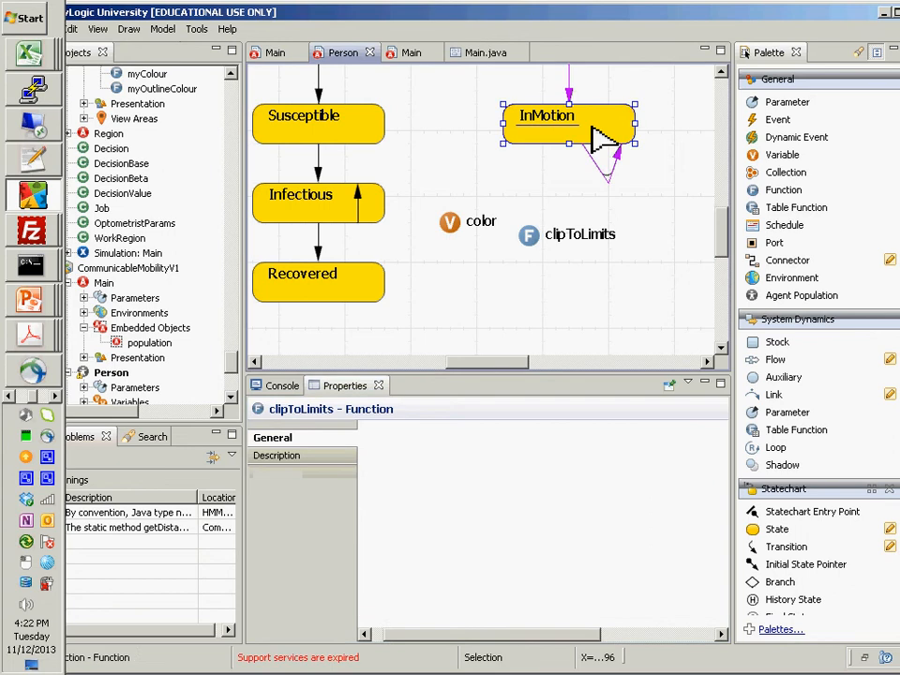
click(531, 234)
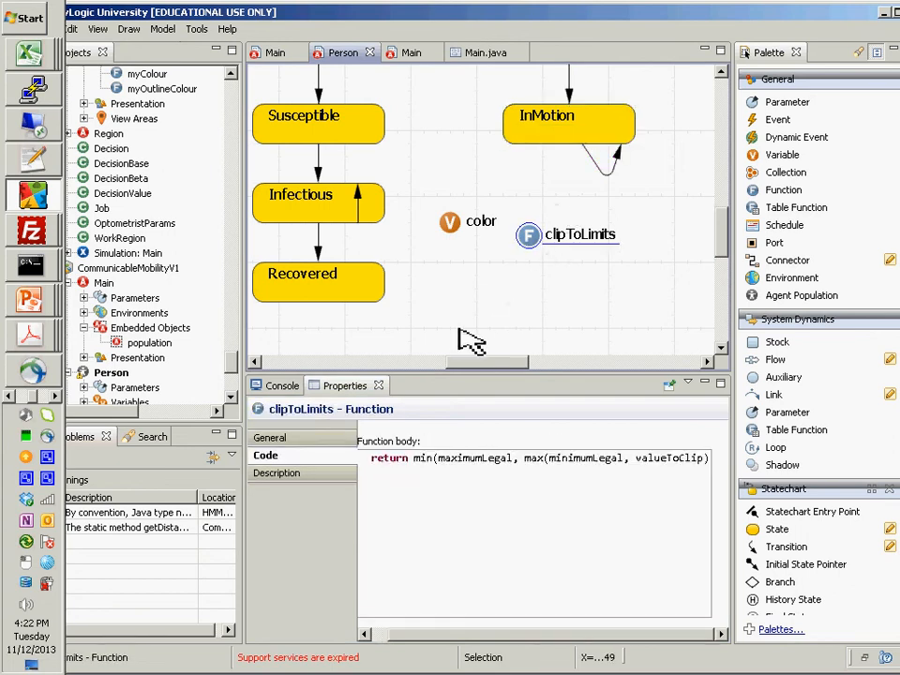
click(348, 441)
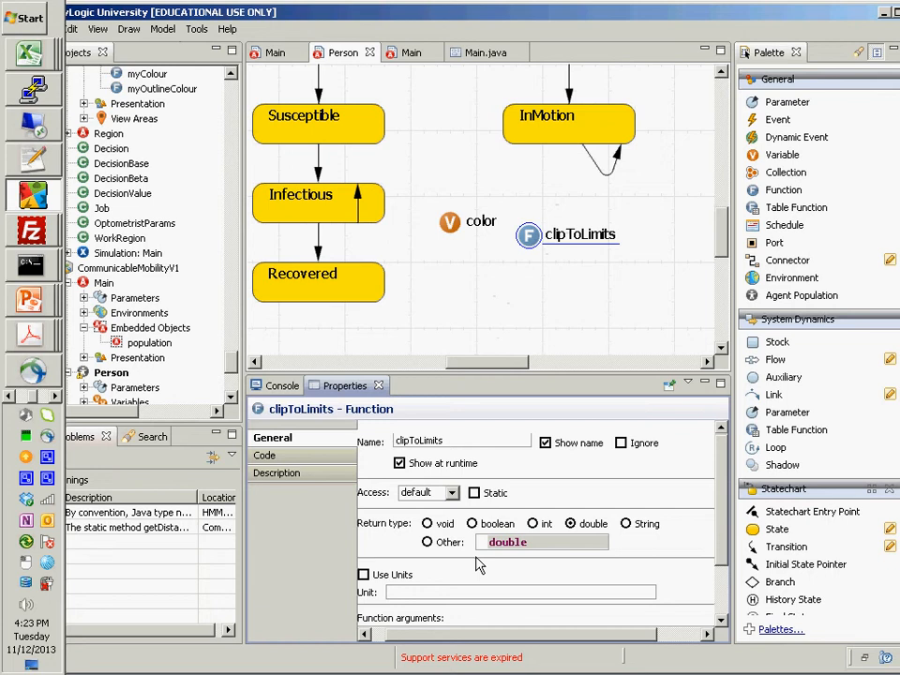
click(476, 494)
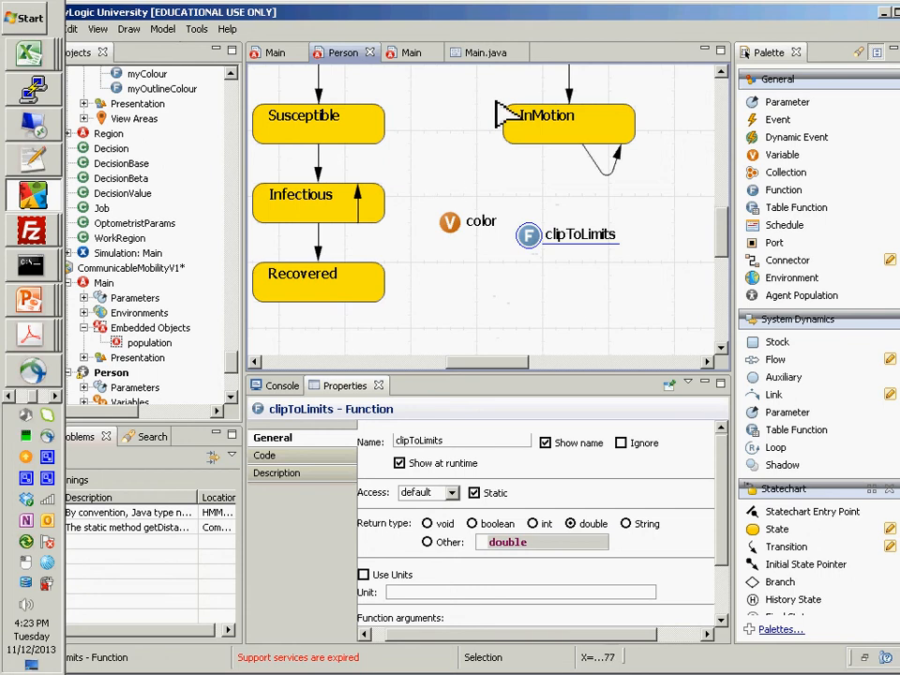
- In the InMotion state's entry action, replace min with clipToLimits in the xDest assignment
click(545, 134)
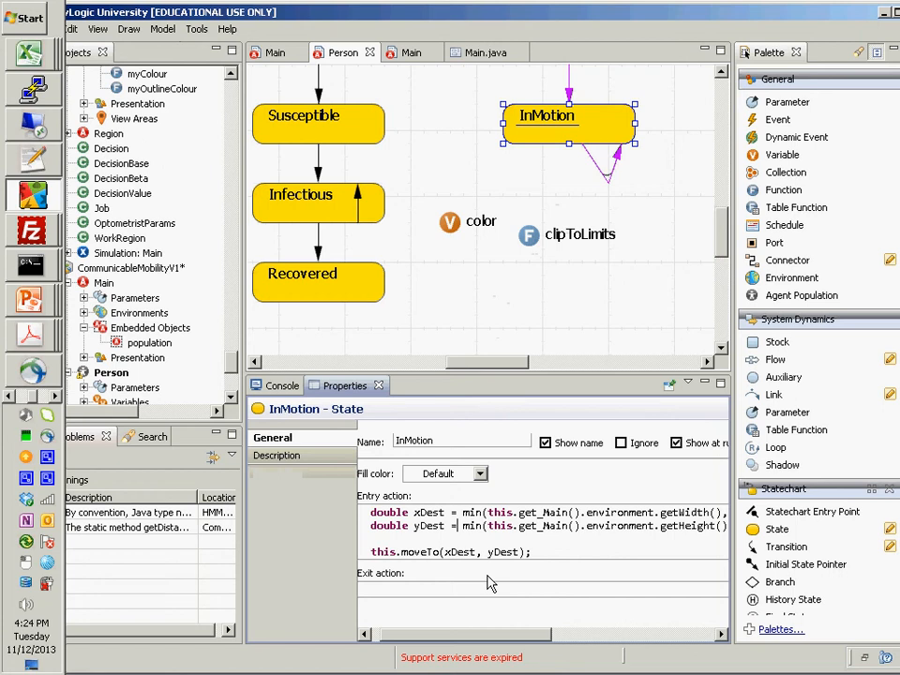
key(Up)
text(clipTo)
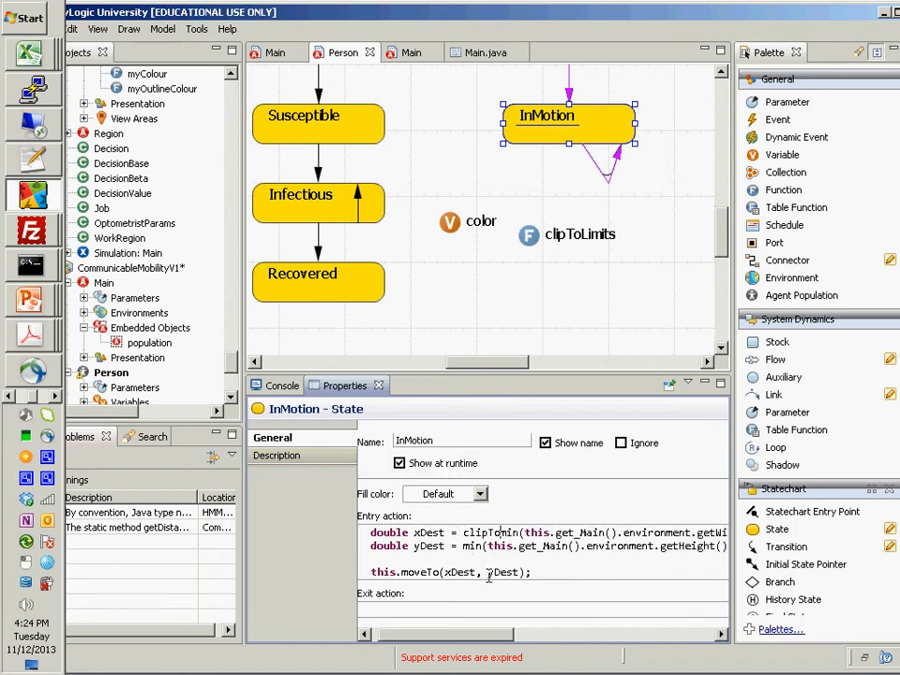
text(Limit)
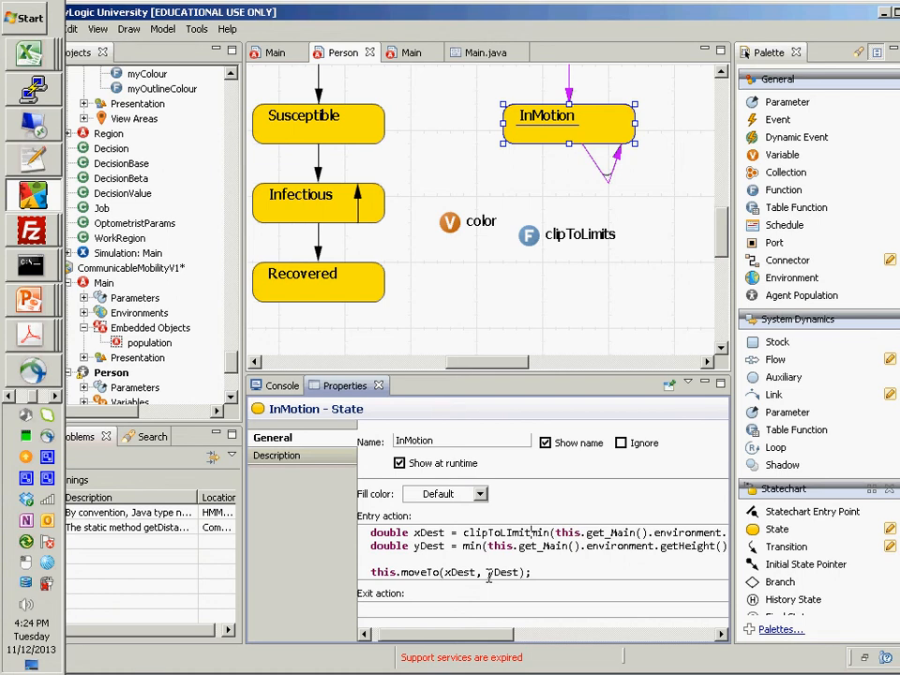
key(BackSpace)
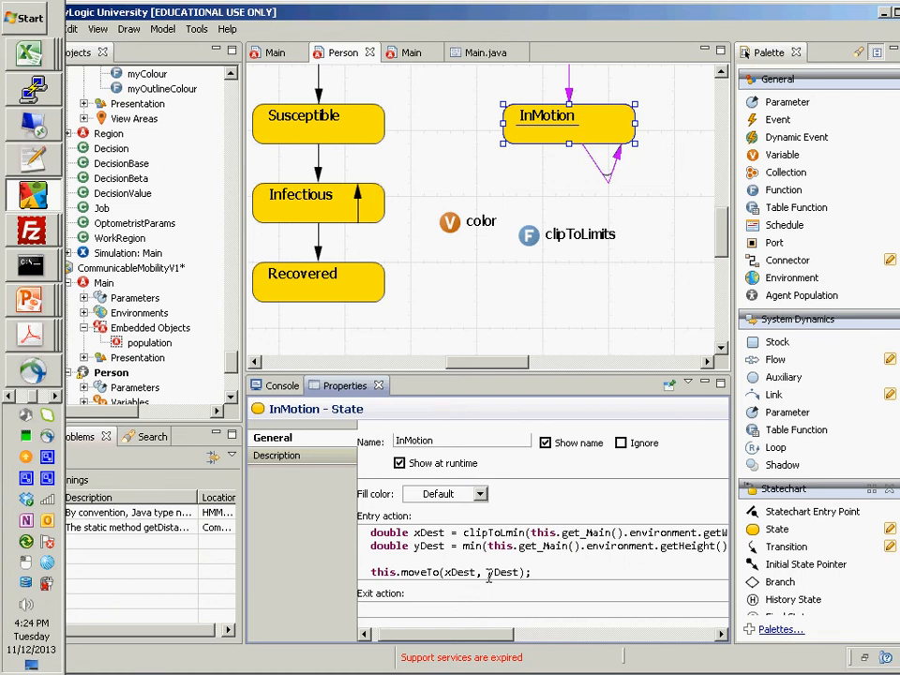
text(ts)
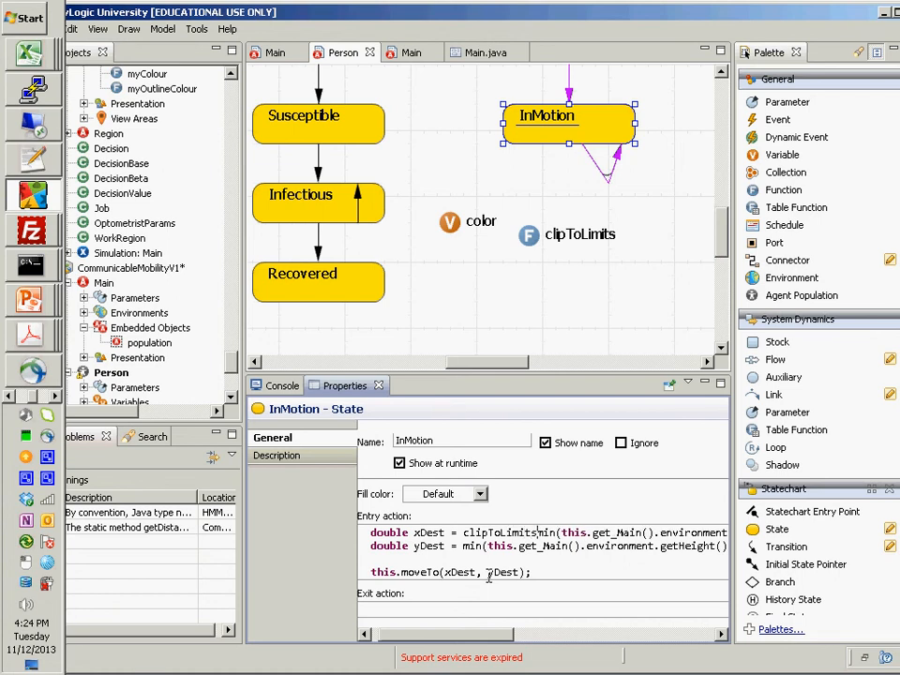
key(shift+Right)
key(shift+Right)
key(shift+Right)
key(Delete)
- Cut this.get_Main().environment.getWidth(), max(0, from the start of the clipToLimits call in the xDest line
key(Right)
key(ctrl+shift+Right)
key(ctrl+shift+Right)
key(ctrl+shift+Right)
key(ctrl+shift+Right)
key(ctrl+shift+Right)
key(ctrl+shift+Right)
key(ctrl+shift+Right)
key(ctrl+shift+Right)
key(ctrl+shift+Right)
key(ctrl+shift+Right)
key(ctrl+shift+Right)
key(ctrl+shift+Right)
key(ctrl+shift+Right)
key(ctrl+shift+Right)
key(ctrl+shift+Right)
key(ctrl+shift+Right)
key(ctrl+shift+Right)
key(ctrl+shift+Right)
key(ctrl+shift+Right)
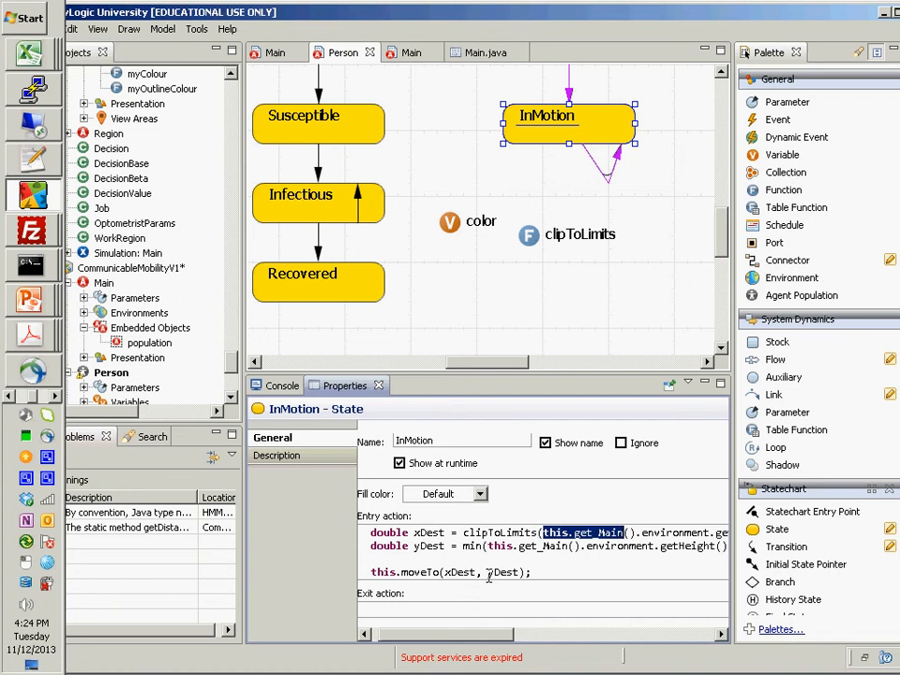
key(ctrl+shift+Right)
key(ctrl+shift+Right)
key(ctrl+shift+Right)
key(ctrl+shift+Right)
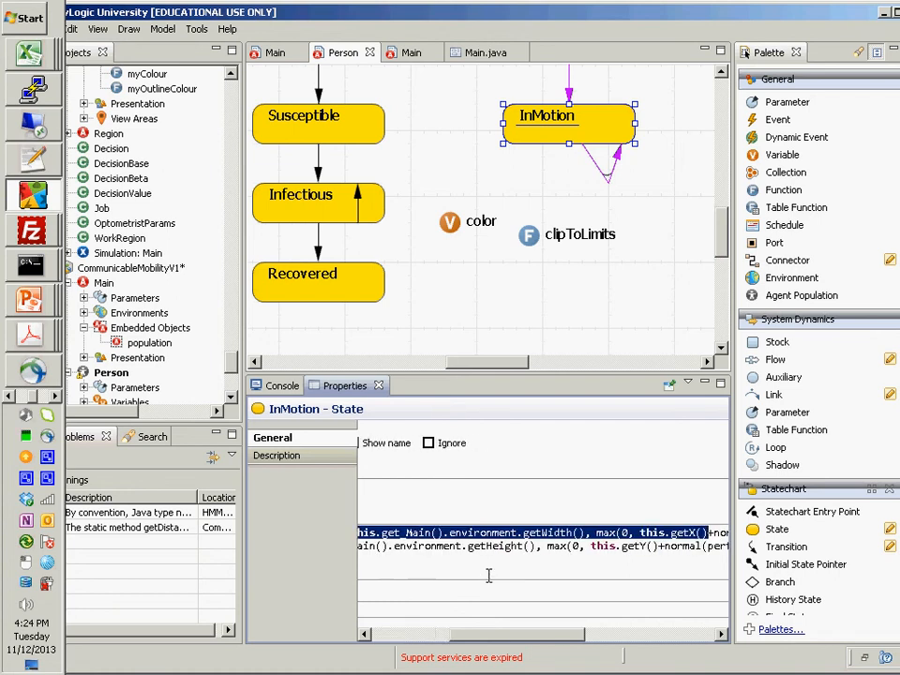
key(ctrl+shift+Left)
key(ctrl+shift+Left)
key(ctrl+shift+Left)
key(ctrl+shift+Left)
key(ctrl+shift+Left)
key(Delete)
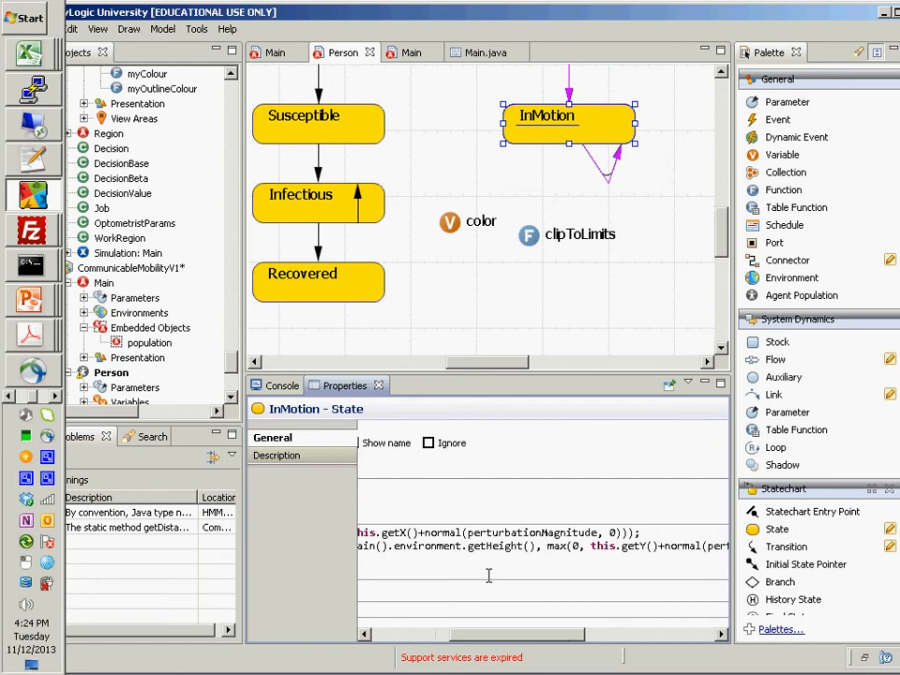
- Delete the closing parentheses and semicolon that follow normal(perturbationMagnitude, 0) in the xDest line
key(End)
key(Left)
key(Left)
key(Left)
key(ctrl+z)
key(ctrl+y)
key(shift+End)
key(Delete)
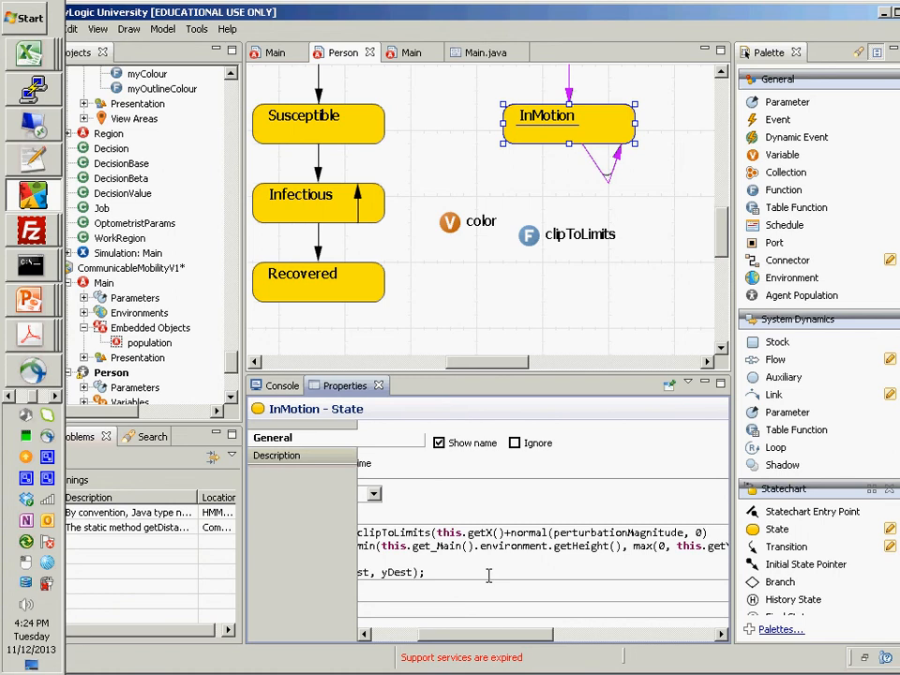
- Add 0 as the second argument of the xDest clipToLimits call and paste the cut environment width text after it
text(, )
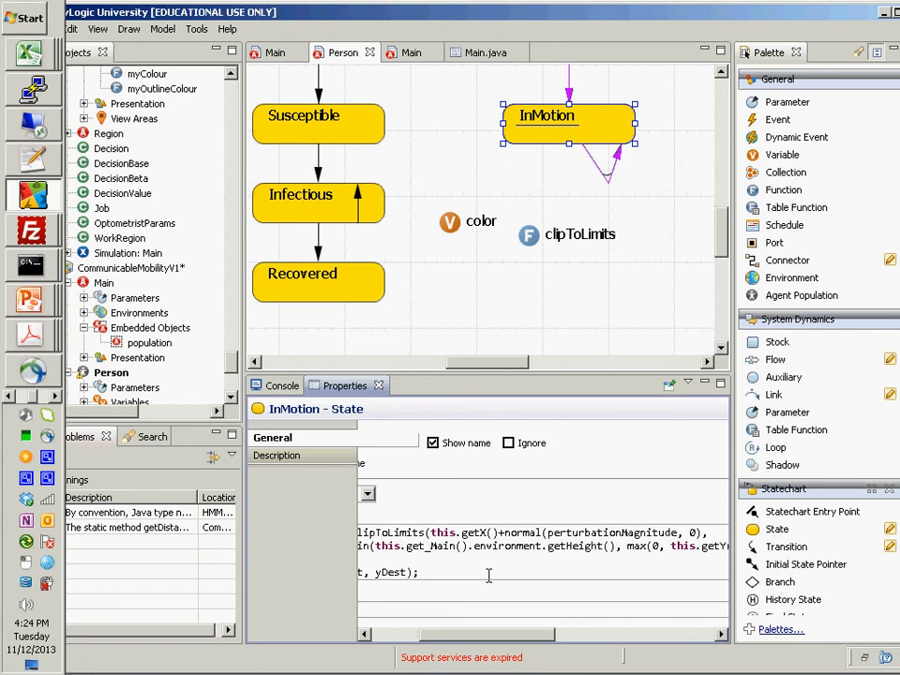
text(0, this)
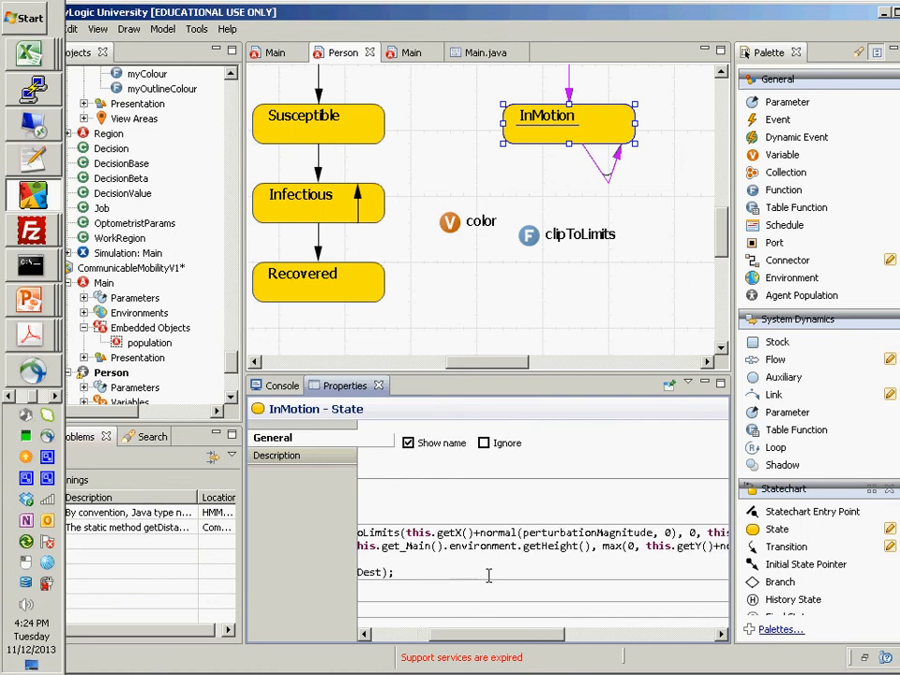
- Remove the leftover max(0, text after getWidth() and close the xDest statement with );
key(Down)
key(Home)
key(Right)
key(Right)
key(Left)
key(Left)
key(Left)
key(Left)
key(Left)
key(Left)
key(Left)
key(Left)
key(Left)
key(Left)
key(Left)
key(Left)
key(Left)
key(Left)
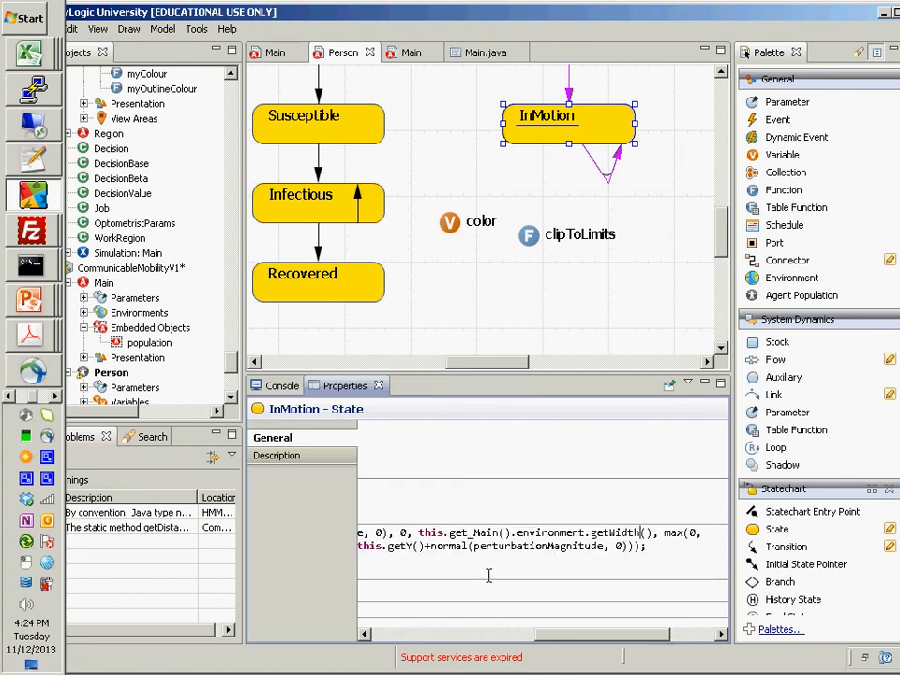
key(Right)
key(Right)
key(shift+End)
text())
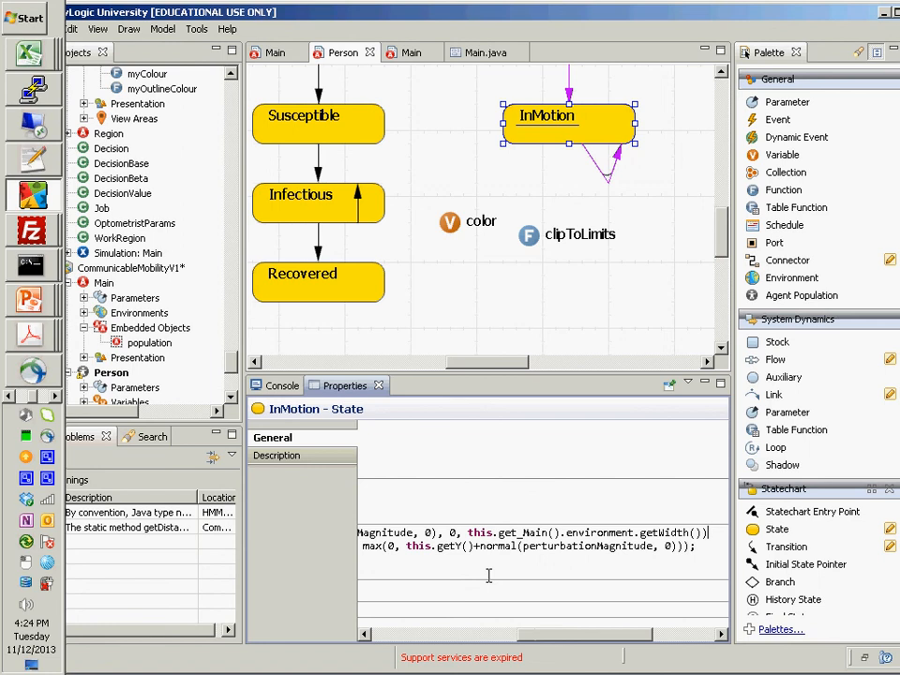
text(;)
- Copy the clipToLimits expression from the xDest line over the min expression in the yDest line
key(Home)
key(ctrl+Right)
key(ctrl+Right)
key(ctrl+Right)
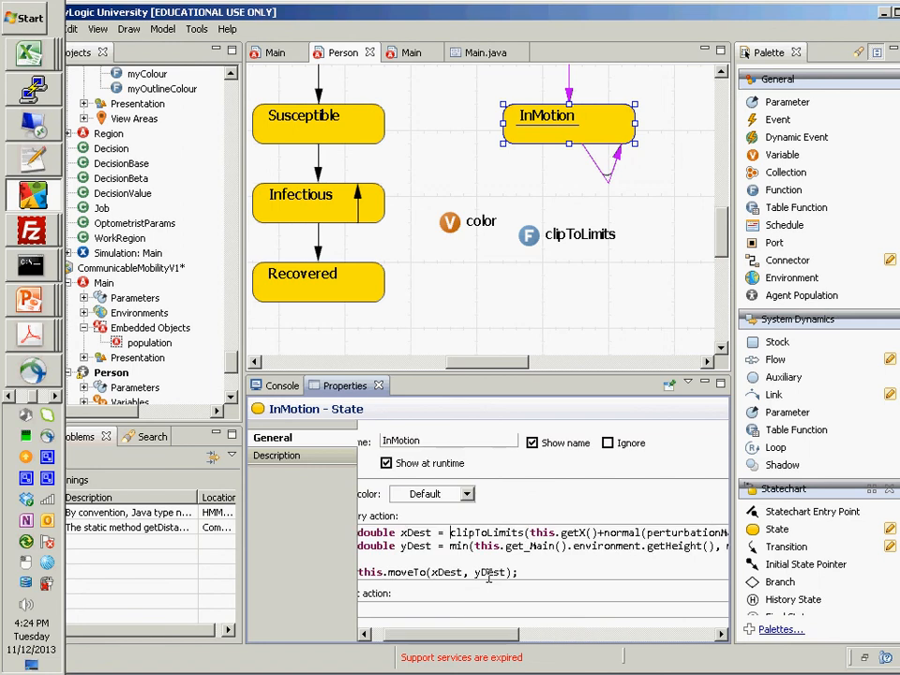
key(shift+End)
key(ctrl+c)
key(Down)
key(Home)
key(ctrl+Right)
key(ctrl+Right)
key(ctrl+Right)
key(shift+End)
key(ctrl+v)
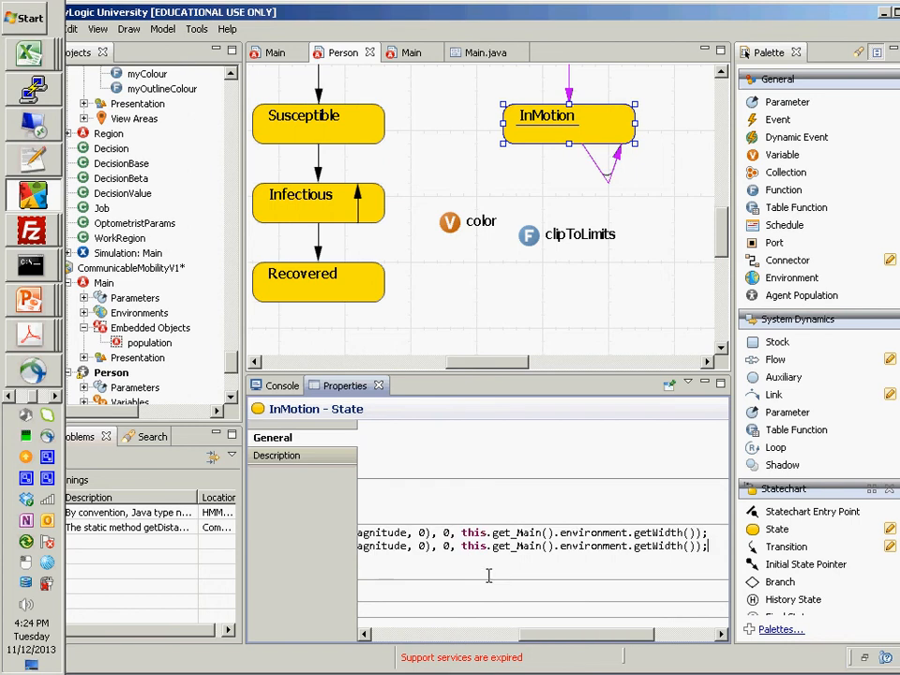
- Change getX() to getY() in the yDest line's clipToLimits call
key(ctrl+Left)
key(ctrl+Left)
key(ctrl+Left)
key(ctrl+Left)
key(ctrl+Left)
key(ctrl+Left)
key(ctrl+Left)
key(ctrl+Left)
key(ctrl+Left)
key(ctrl+Left)
key(ctrl+Left)
key(ctrl+Left)
key(ctrl+Left)
key(ctrl+Left)
key(ctrl+Left)
key(ctrl+Left)
key(ctrl+Left)
key(ctrl+Left)
key(ctrl+Left)
key(ctrl+Left)
key(ctrl+Left)
key(ctrl+Left)
key(ctrl+Left)
key(ctrl+Left)
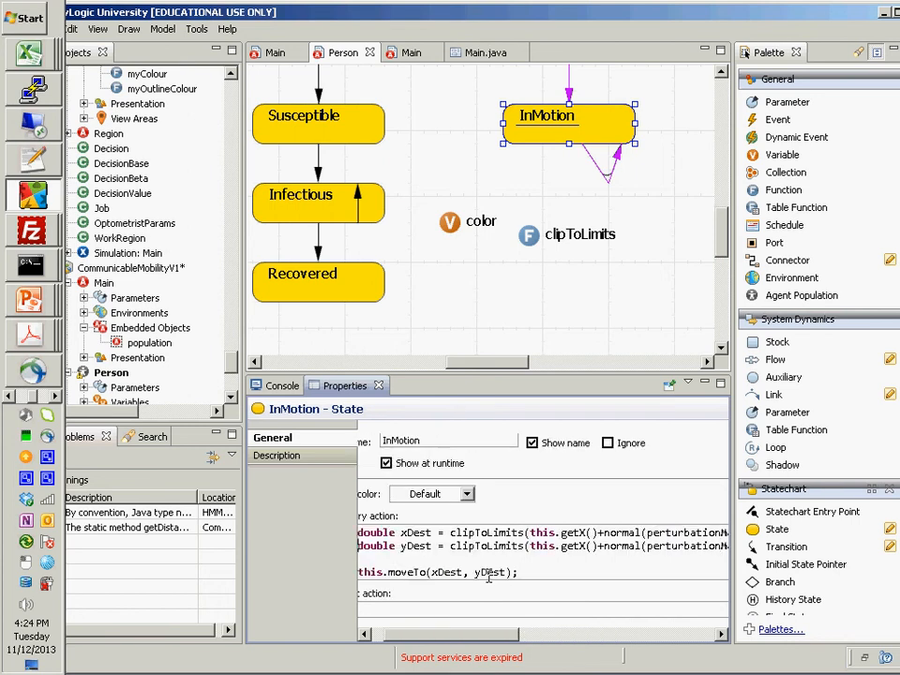
key(ctrl+Right)
key(ctrl+Right)
key(ctrl+Right)
key(ctrl+Right)
key(ctrl+Right)
key(ctrl+Right)
key(ctrl+Right)
key(ctrl+Right)
key(ctrl+Right)
key(ctrl+Right)
key(ctrl+Right)
key(Left)
key(Left)
key(shift+Left)
text(Y)
- Change getWidth() to getHeight() in the last argument of the yDest line's clipToLimits call
key(ctrl+Right)
key(ctrl+Right)
key(ctrl+Right)
key(ctrl+Right)
key(ctrl+Right)
key(ctrl+Right)
key(ctrl+Right)
key(ctrl+Right)
key(ctrl+Right)
key(ctrl+Right)
key(ctrl+Right)
key(ctrl+Right)
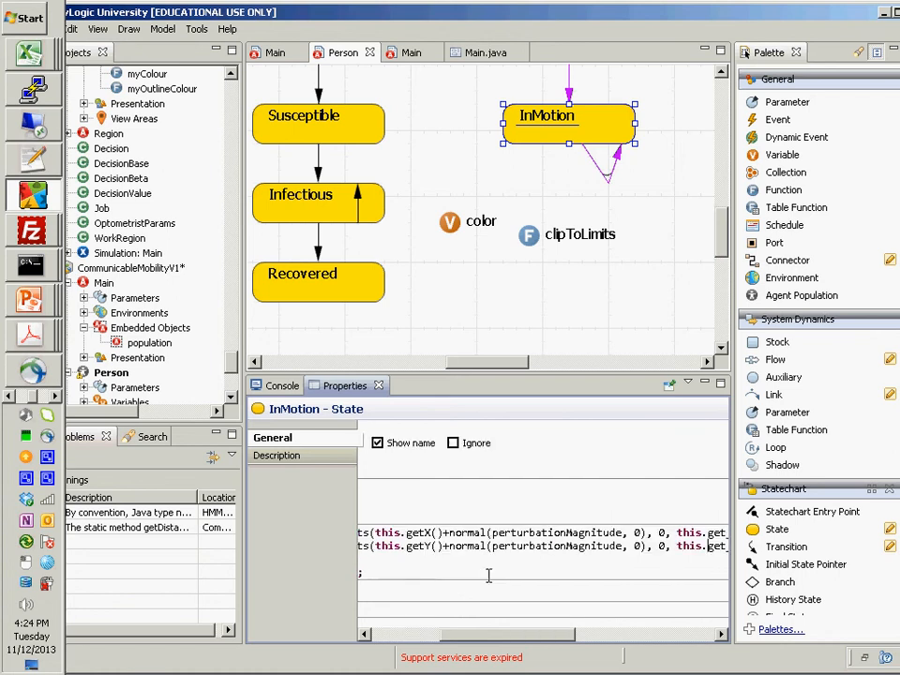
key(ctrl+Right)
key(ctrl+Right)
key(ctrl+Right)
key(ctrl+Right)
key(ctrl+Right)
key(ctrl+Right)
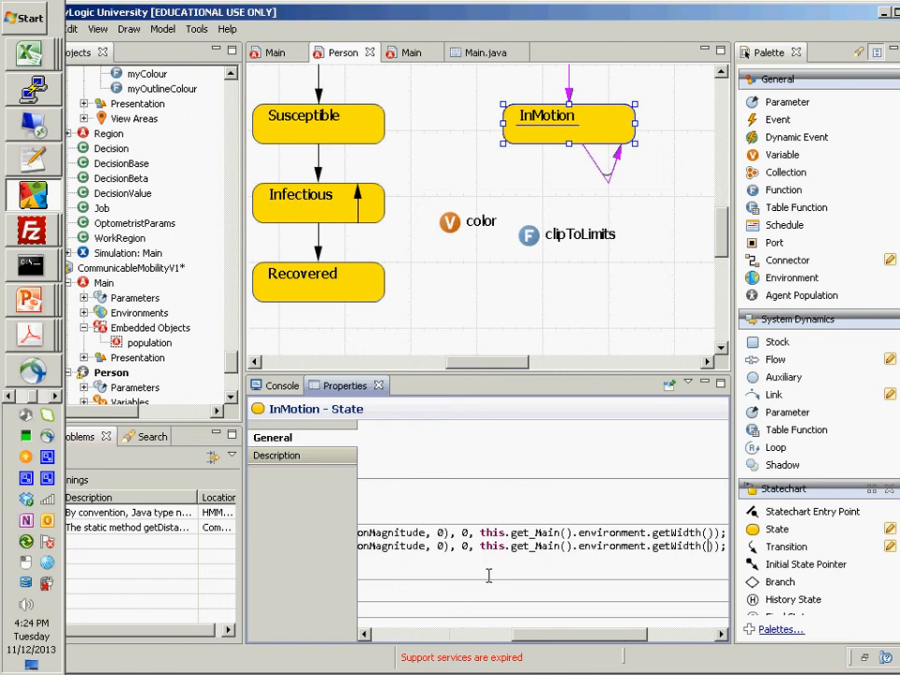
key(shift+Left)
key(shift+Left)
key(shift+Left)
key(shift+Left)
key(shift+Left)
text(Height)
- Highlight the first argument of the yDest clipToLimits call, this.getY()+normal(perturbationMagnitude, 0), to review the repeated expression
key(Home)
key(ctrl+Right)
key(ctrl+Right)
key(ctrl+Right)
key(ctrl+Right)
key(ctrl+Right)
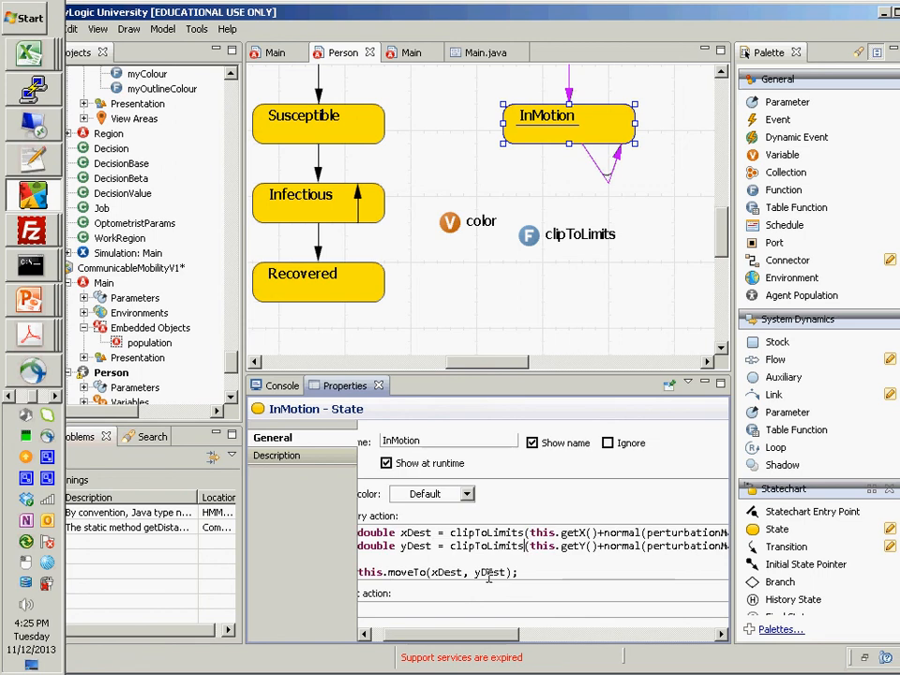
key(ctrl+shift+Right)
key(ctrl+shift+Right)
key(ctrl+shift+Right)
key(ctrl+shift+Right)
key(ctrl+shift+Right)
key(ctrl+shift+Right)
key(ctrl+shift+Right)
key(ctrl+shift+Right)
key(ctrl+shift+Right)
key(ctrl+shift+Right)
key(ctrl+shift+Right)
key(shift+Right)
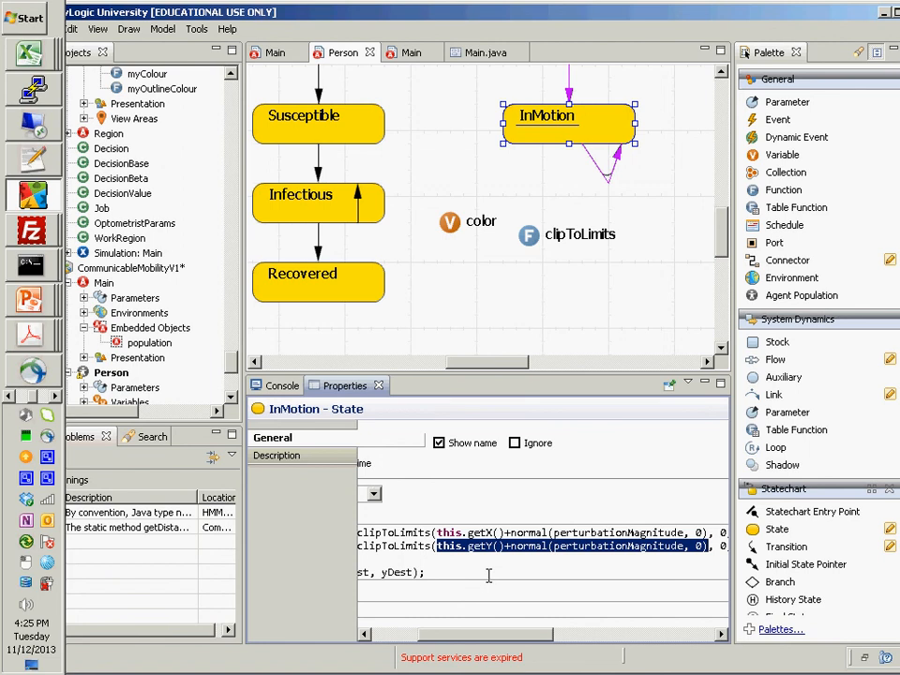
- Review the remaining arguments of the yDest clipToLimits call, 0 and this.get_Main().environment.getHeight(), against the xDest line above
key(ctrl+Right)
key(ctrl+Right)
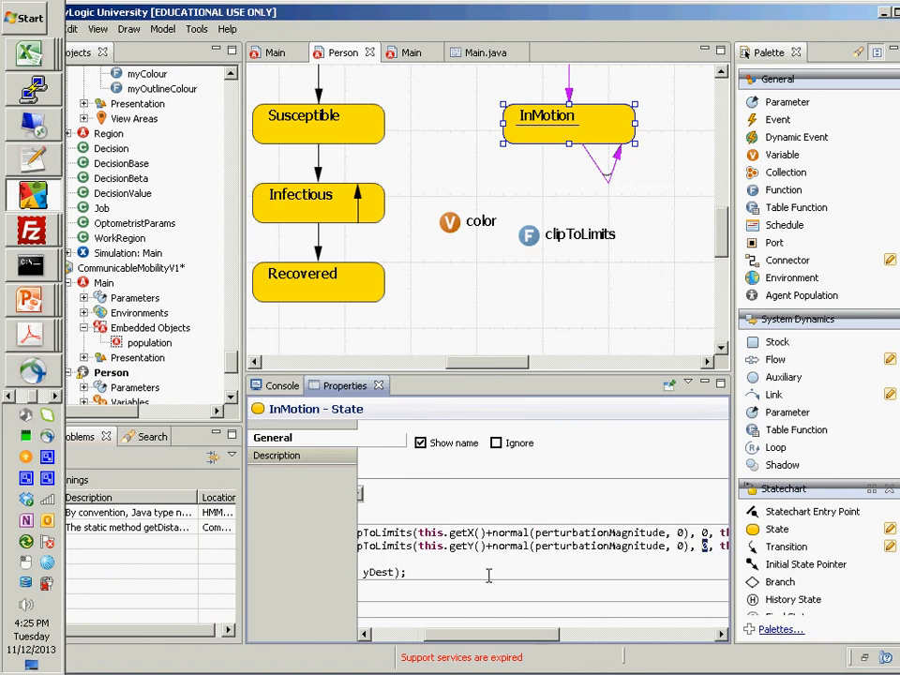
key(ctrl+shift+Right)
key(shift+End)
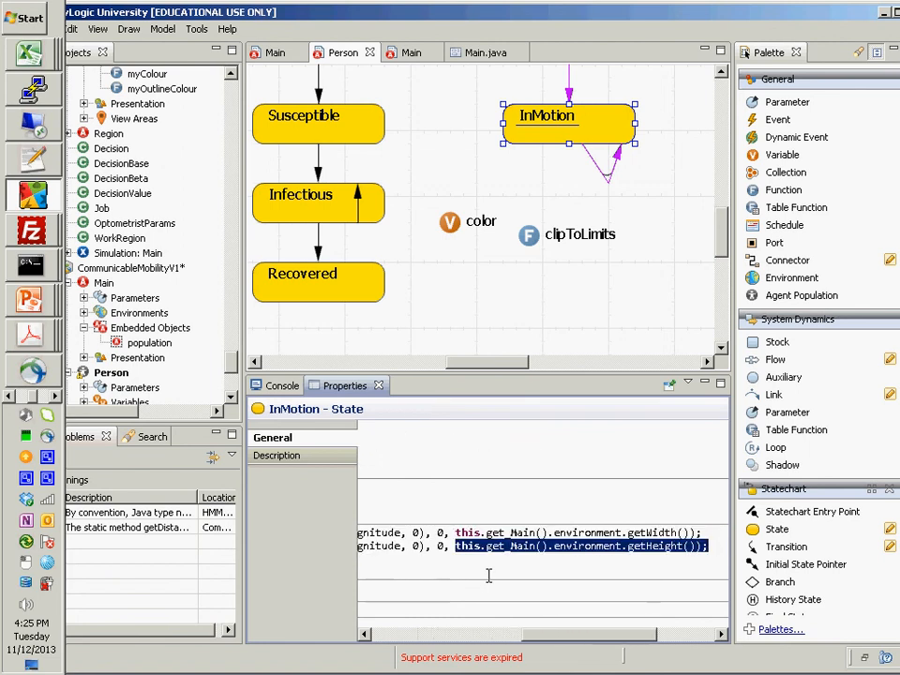
key(shift+Left)
key(shift+Left)
key(Up)
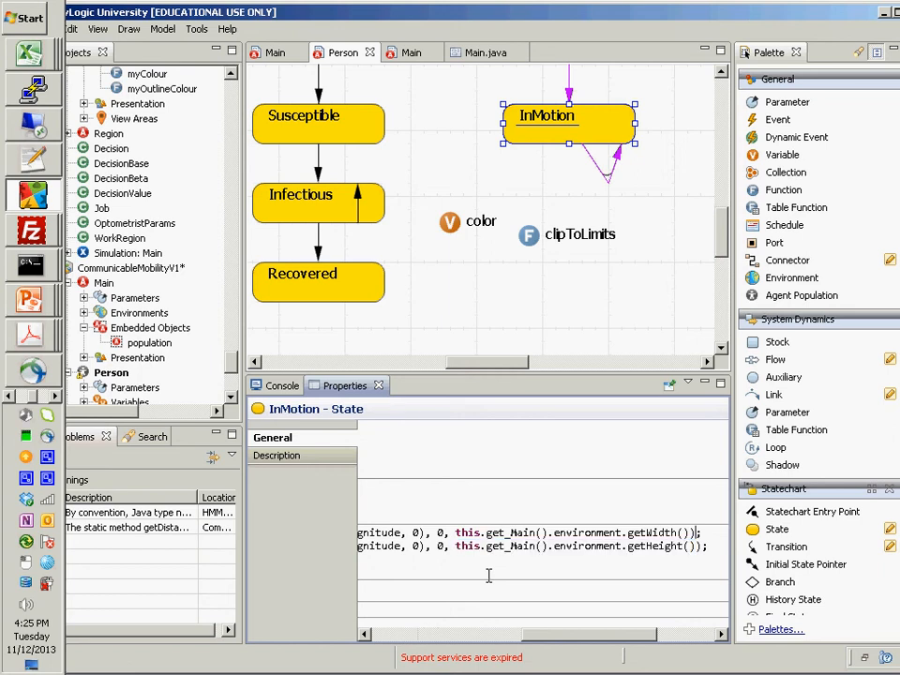
key(Home)
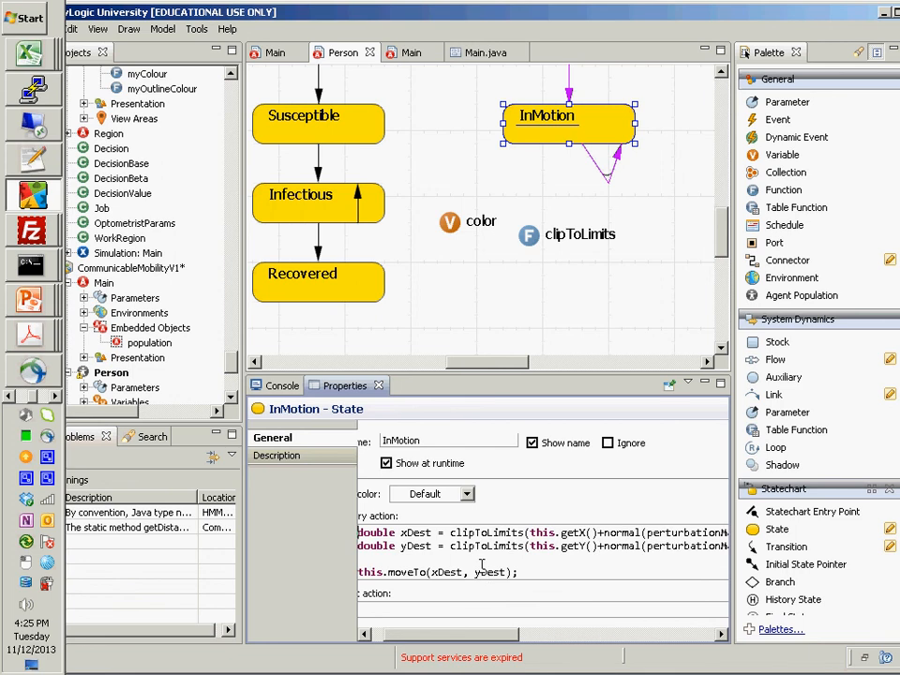
click(458, 572)
- Run CommunicableMobilityV1's Simulation experiment and start the model in its Main view
scroll(159, 347, down, 5)
click(129, 387)
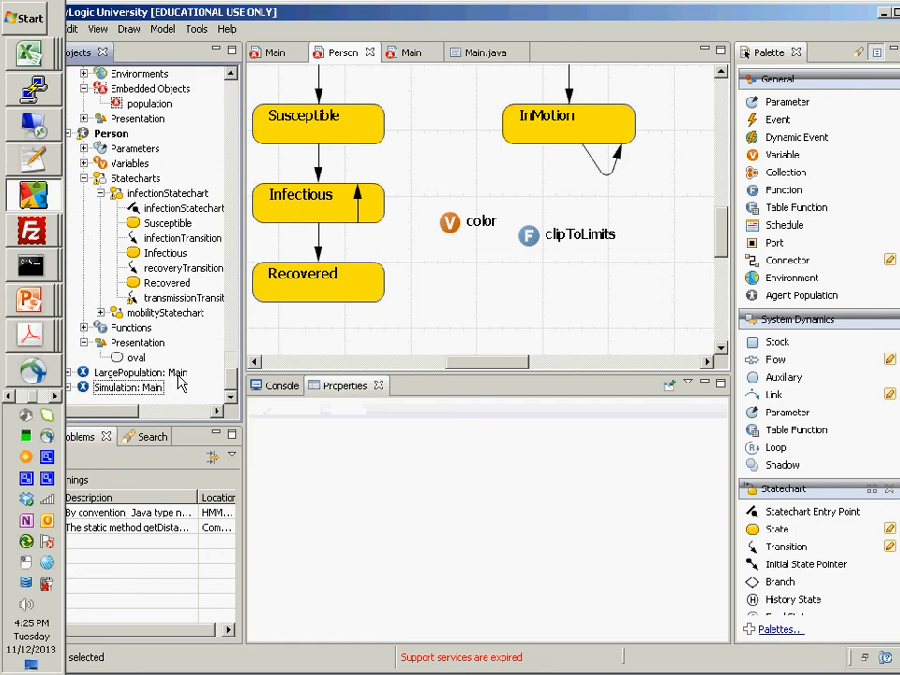
click(163, 29)
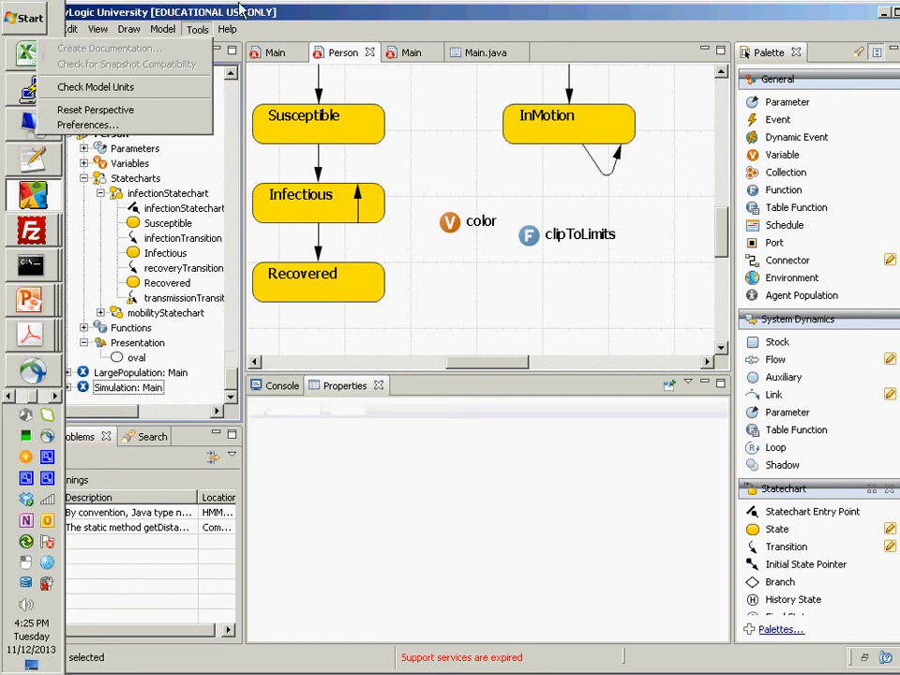
click(130, 387)
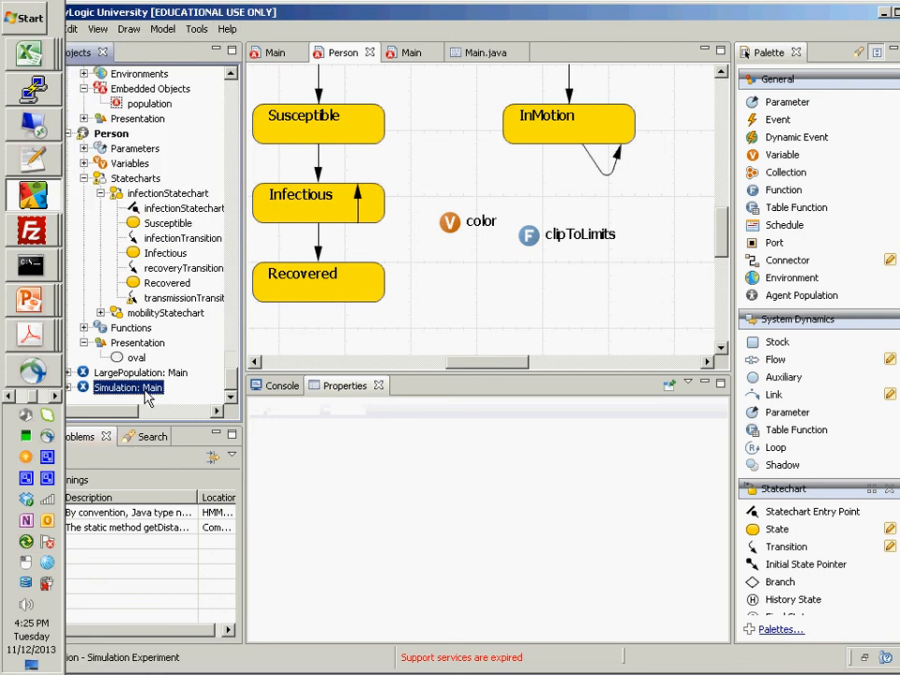
right_click(142, 388)
click(174, 579)
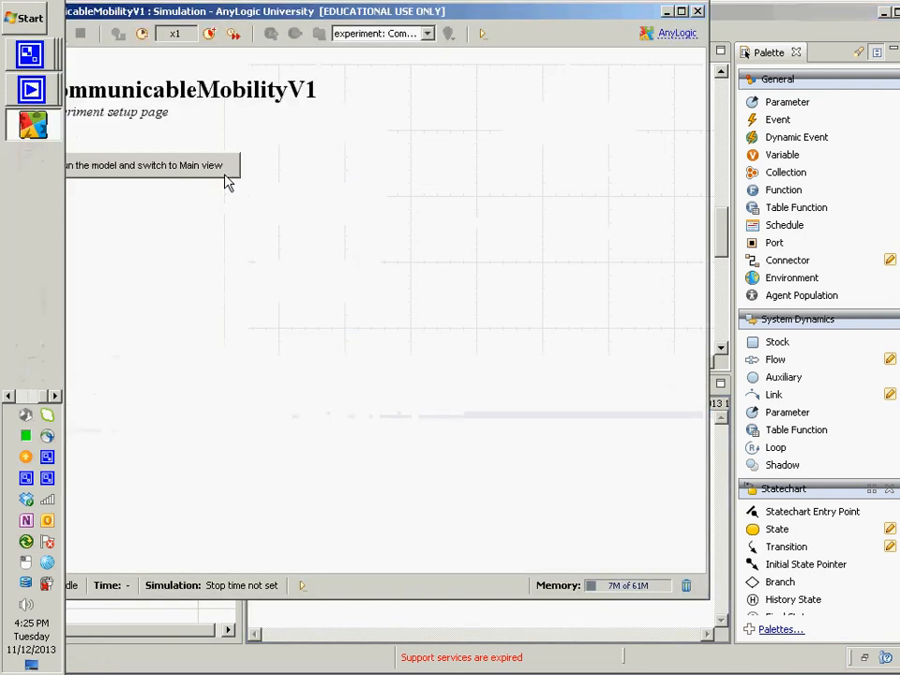
click(228, 182)
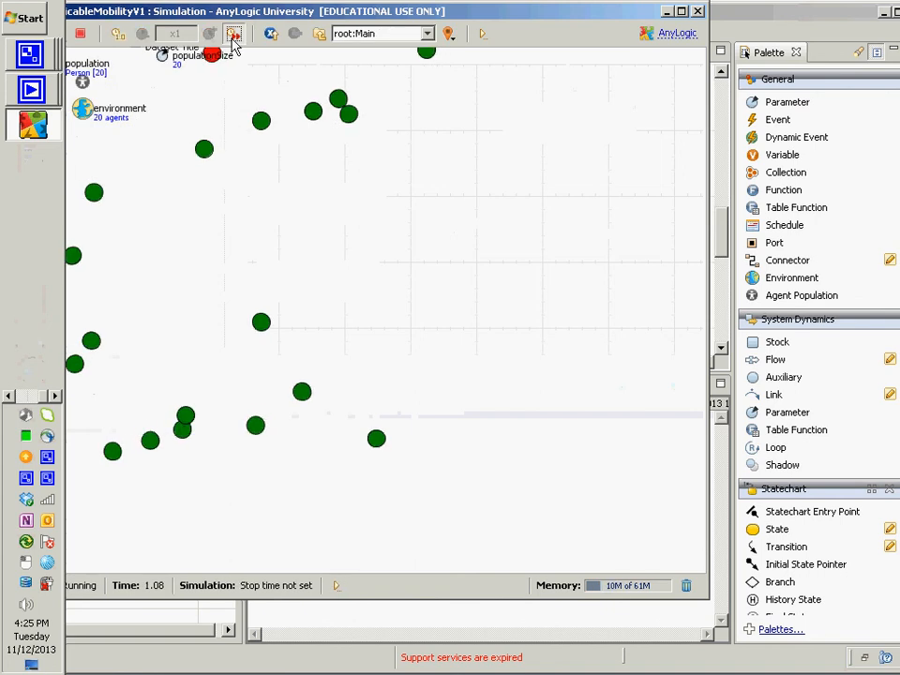
- Run the simulation at maximum speed and watch how the agents move within the environment
click(234, 34)
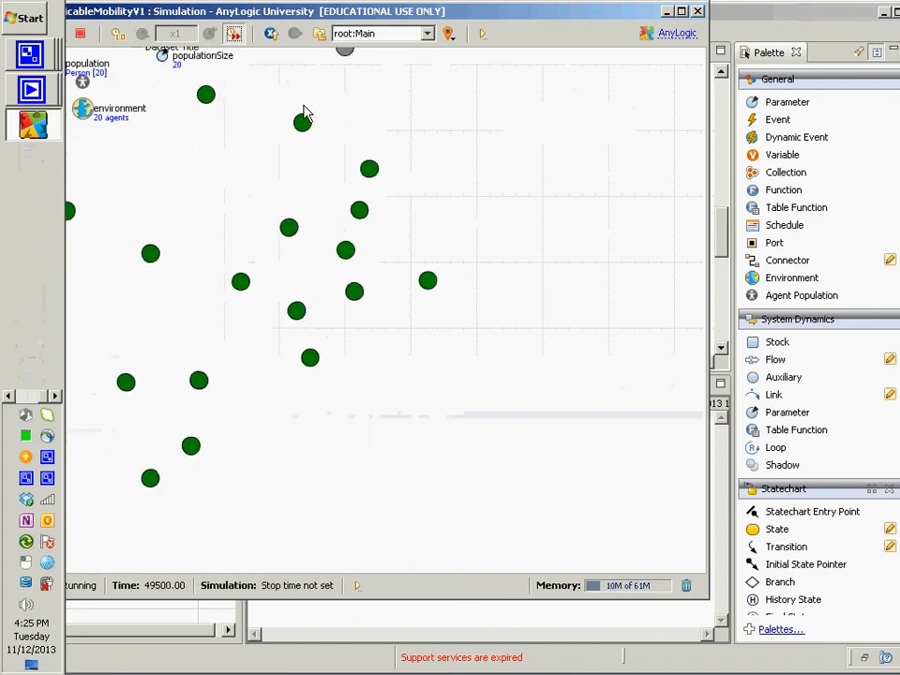
scroll(305, 103, down, 3)
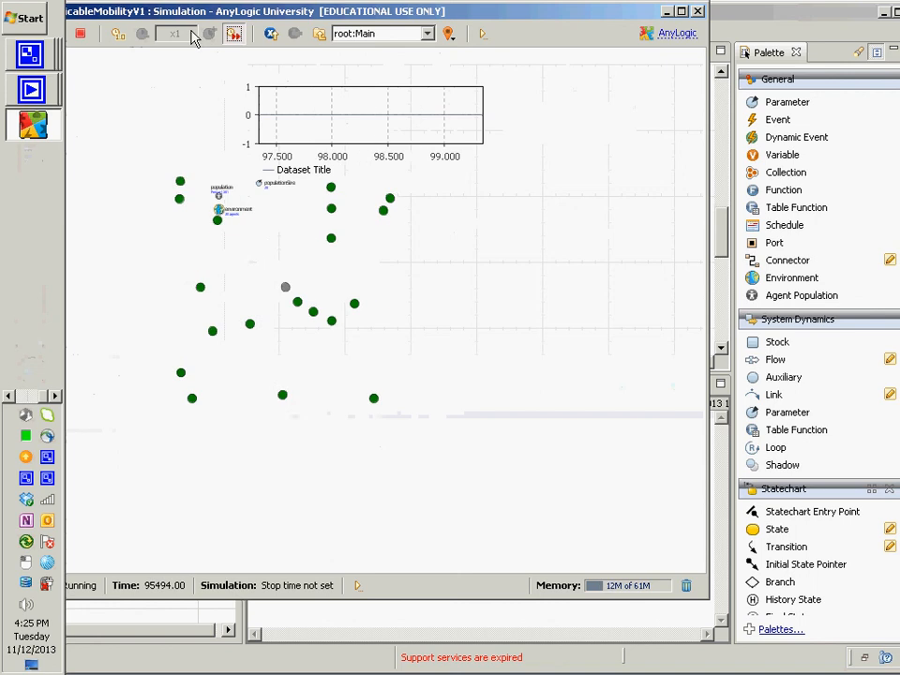
click(236, 40)
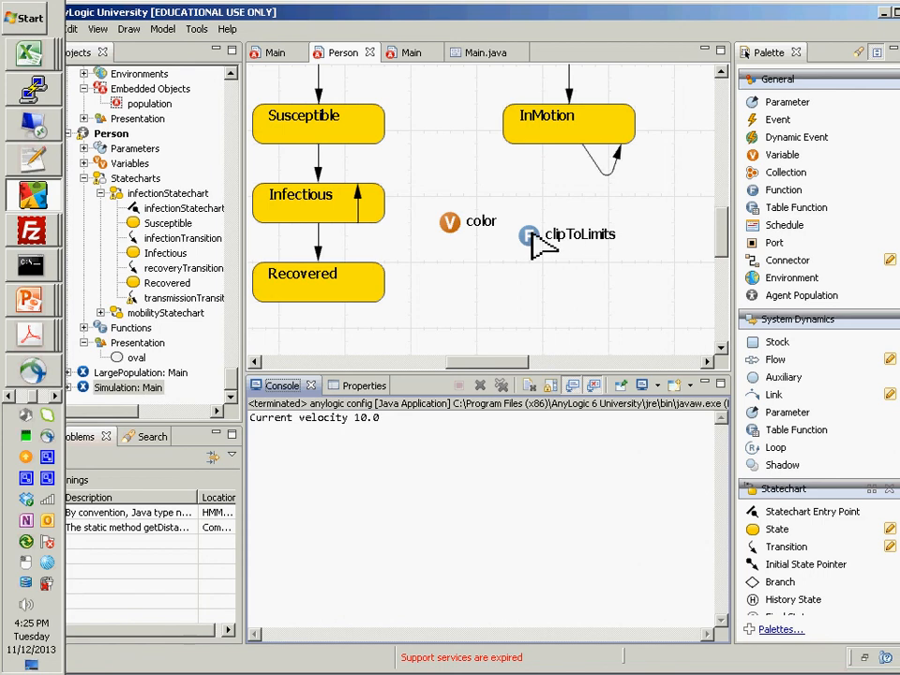
- Check the Static option in the general properties of Person's clipToLimits function
click(531, 239)
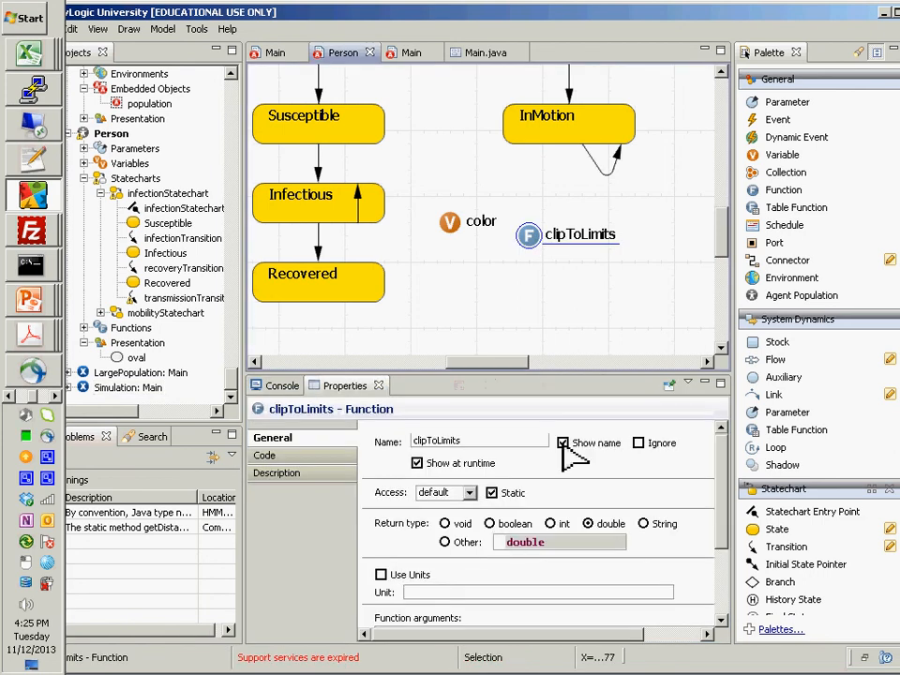
click(490, 493)
click(491, 493)
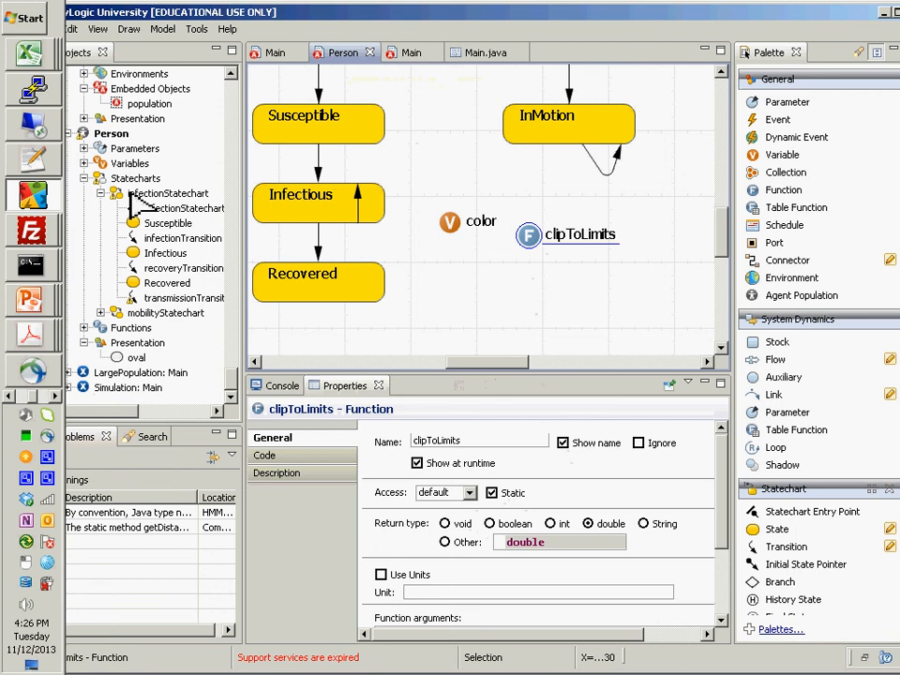
- Examine the InMotion state's entry action, its arrivalTransition trigger and the mobilityStatechart entry point to review how movement is initiated and repeated
click(554, 140)
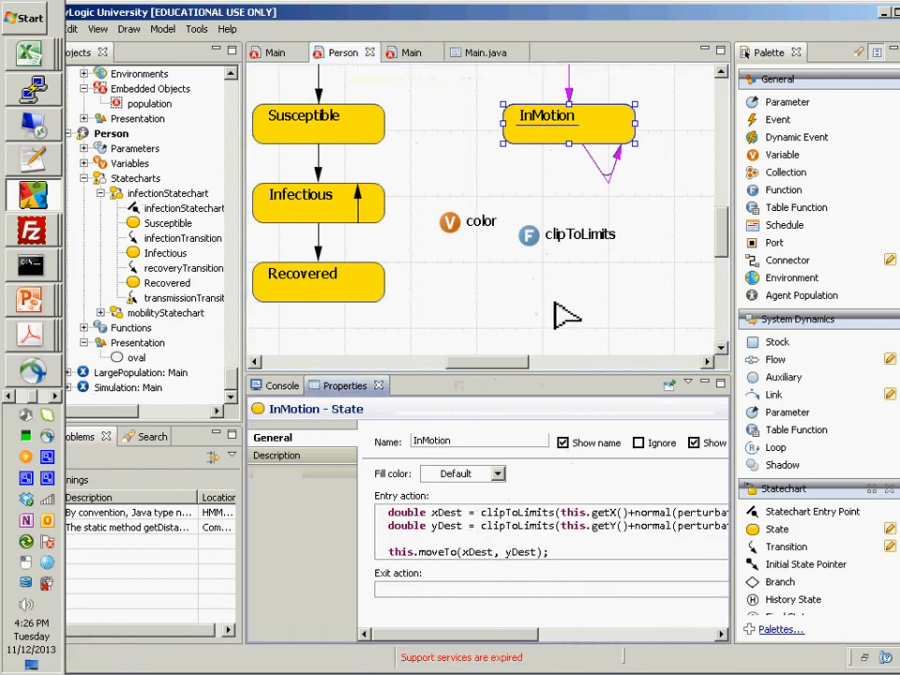
click(604, 173)
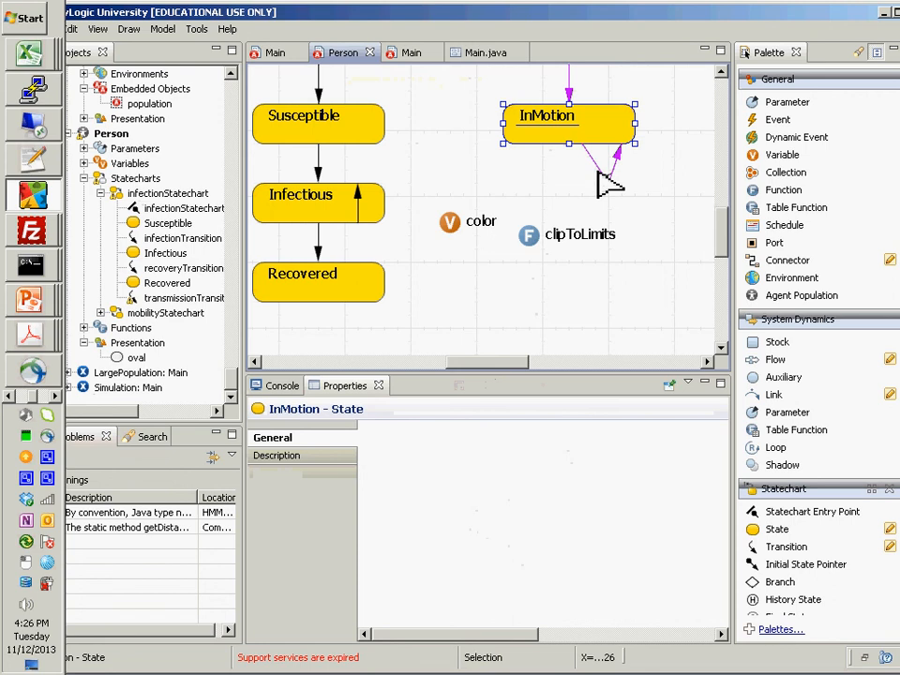
click(569, 87)
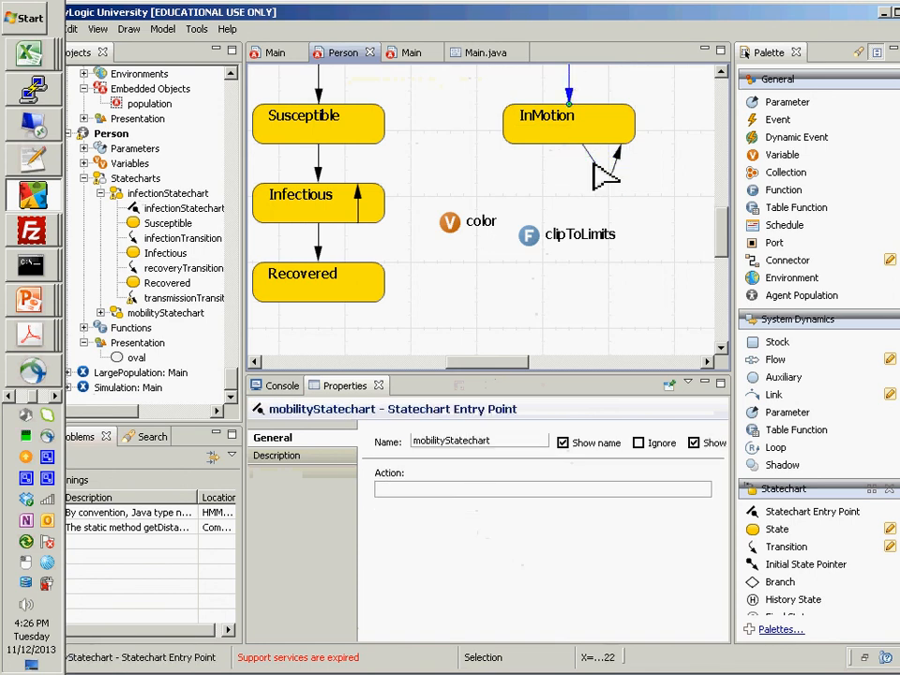
scroll(591, 227, up, 1)
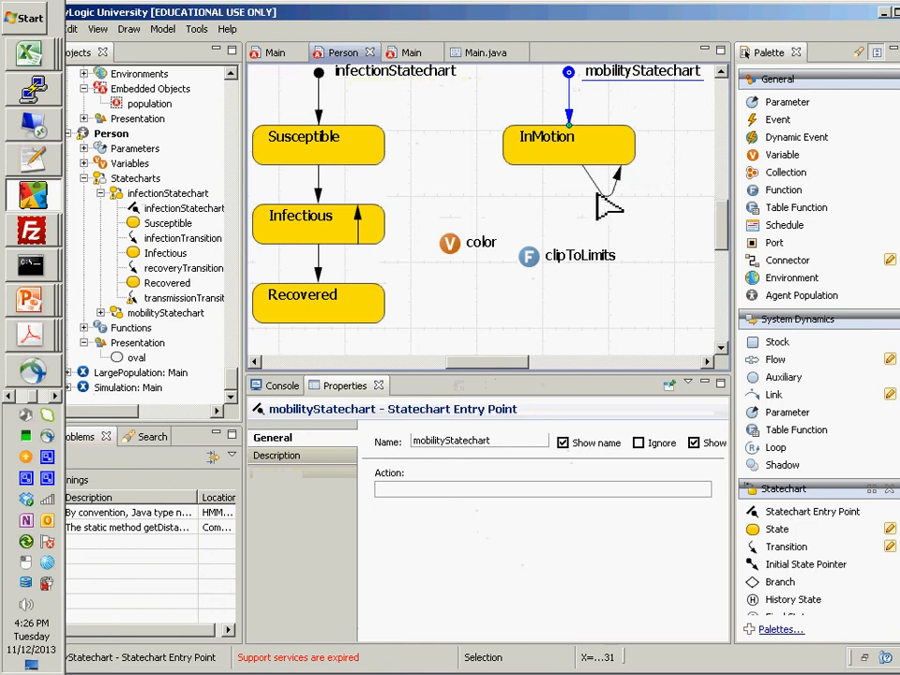
click(598, 187)
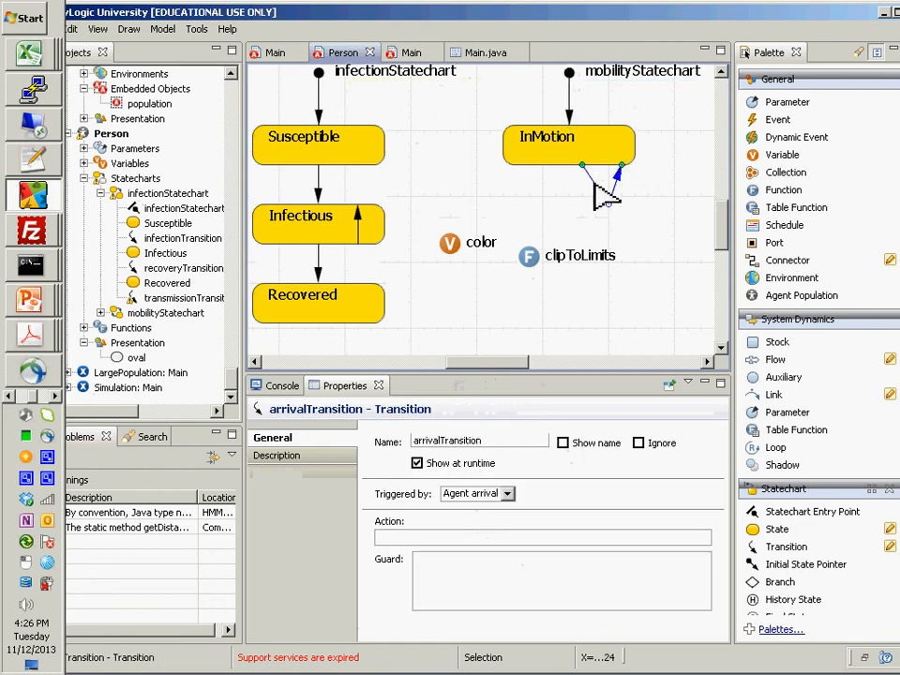
click(601, 155)
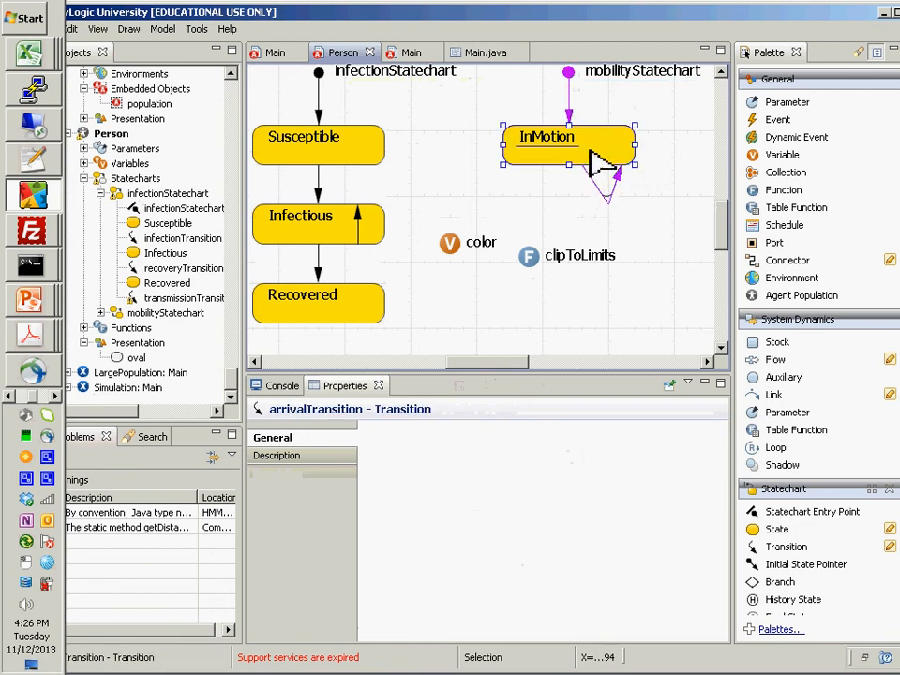
click(423, 512)
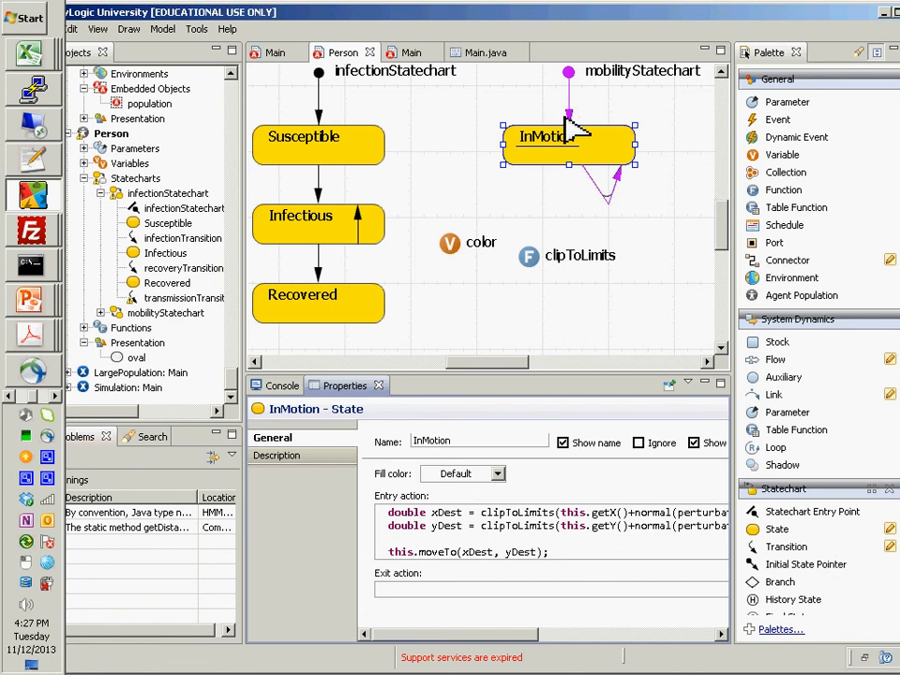
click(570, 120)
key(alt+Tab)
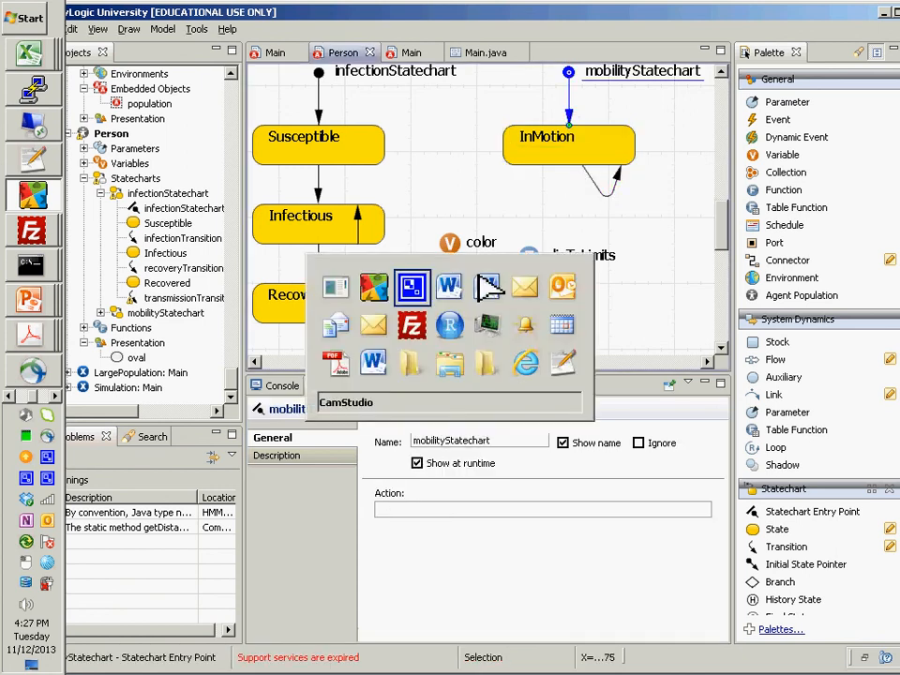